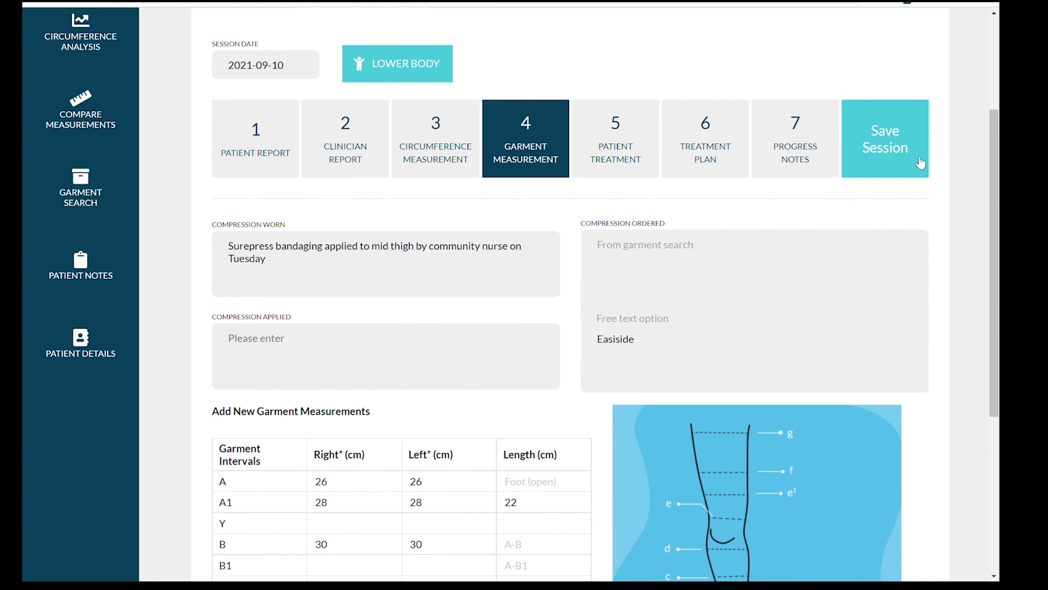
# Review the garment measurements entered for the 2021-09-10 lower body session and save the session.
pyautogui.moveTo(995, 158); pyautogui.dragTo(998, 285)
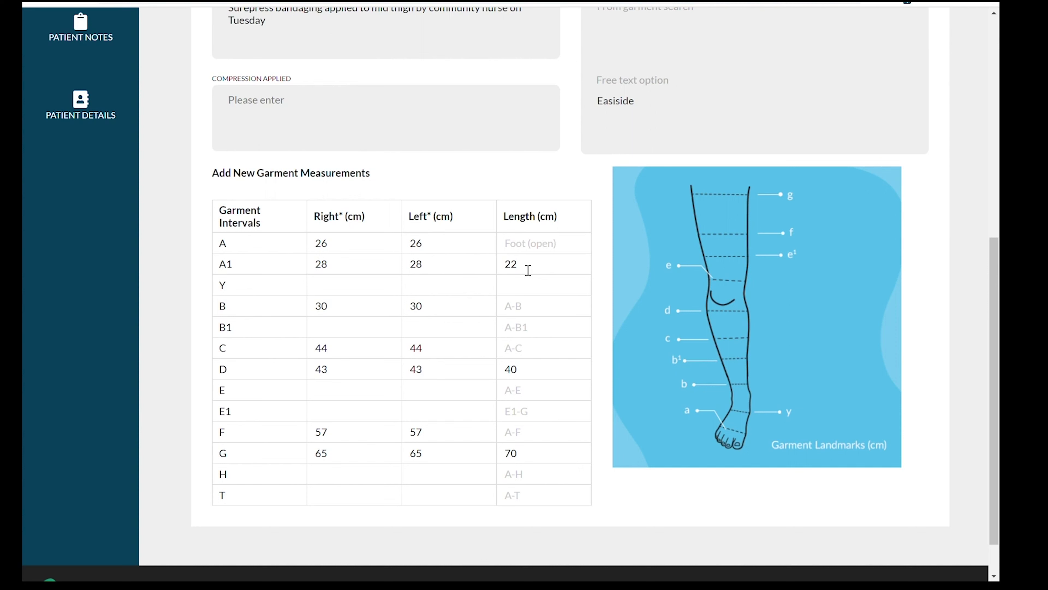
pyautogui.moveTo(528, 270); pyautogui.dragTo(492, 269)
pyautogui.click(524, 422)
pyautogui.moveTo(997, 344); pyautogui.dragTo(999, 69)
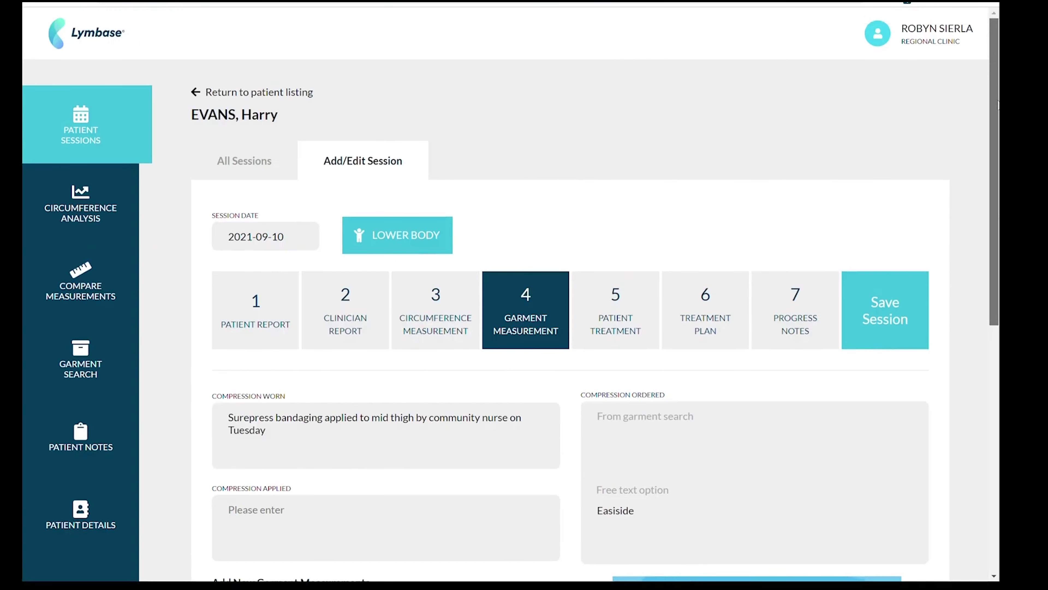
pyautogui.scroll(-1, 962, 141)
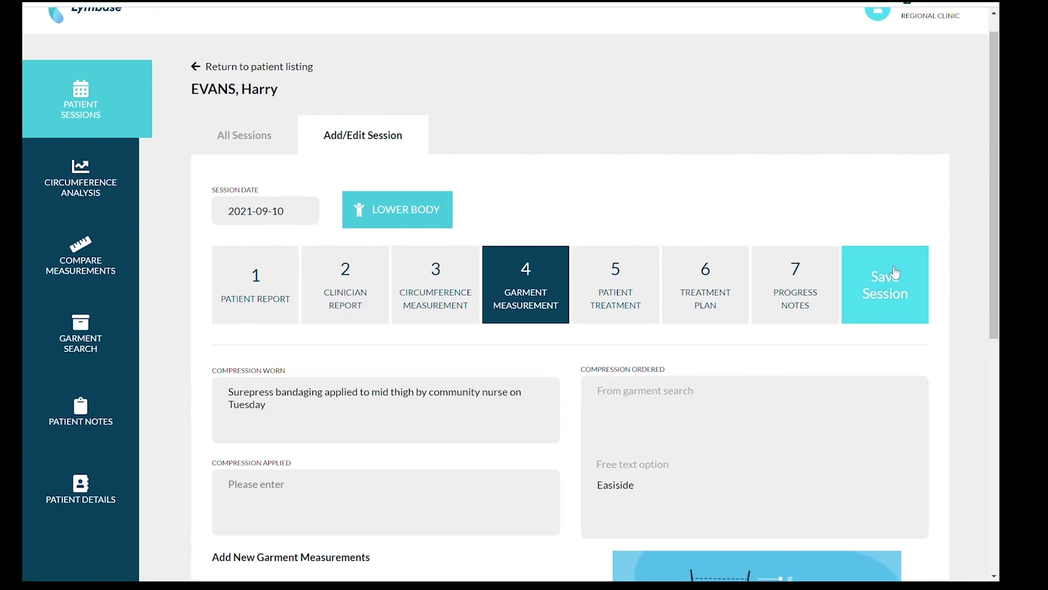
pyautogui.click(894, 273)
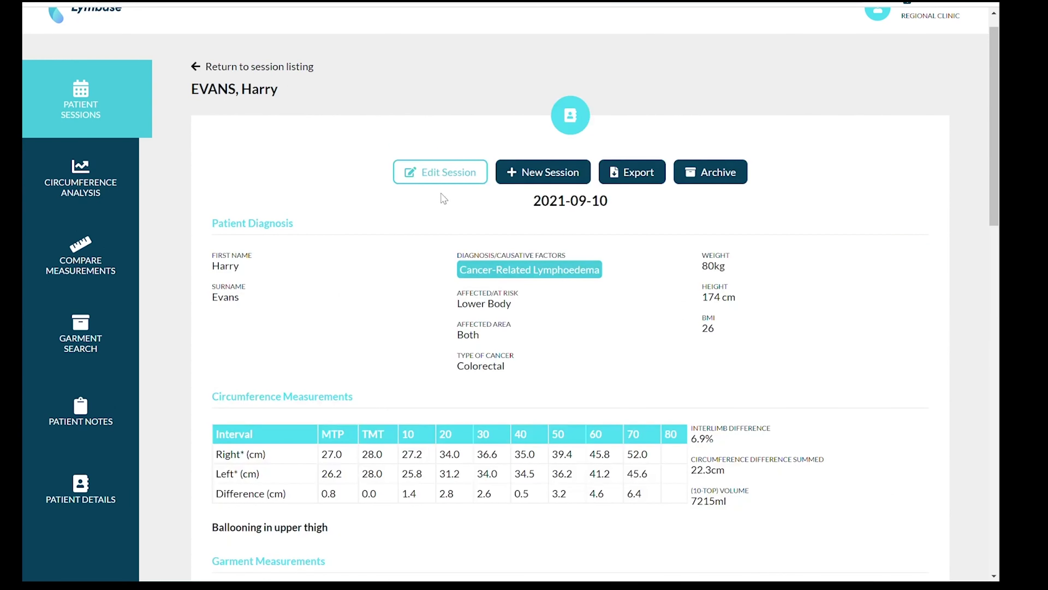
# Open the patient's garment search and set the landmark measurements to Legs: Right Side.
pyautogui.click(78, 336)
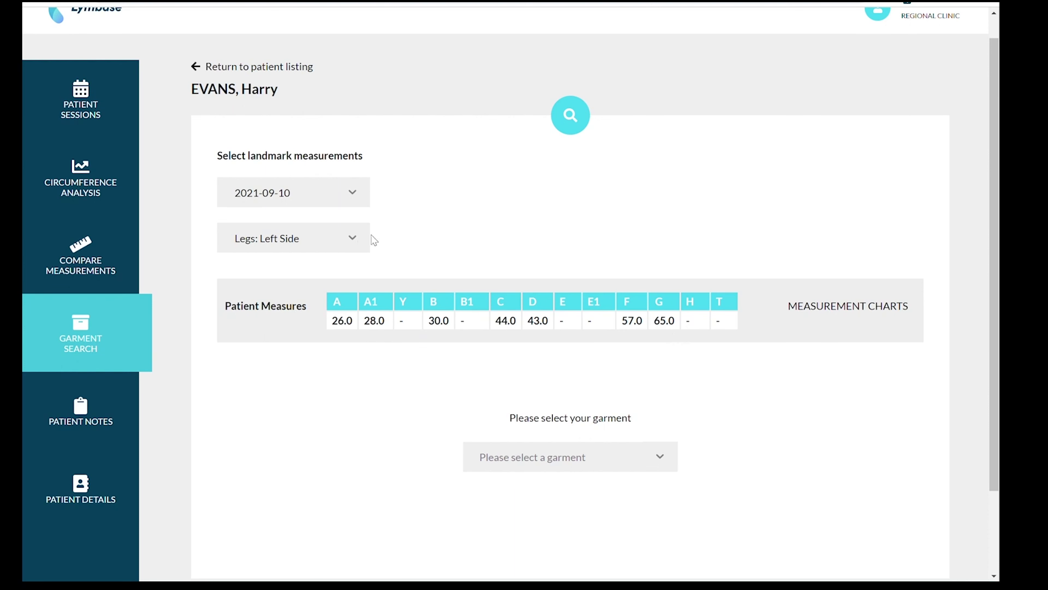
pyautogui.click(362, 240)
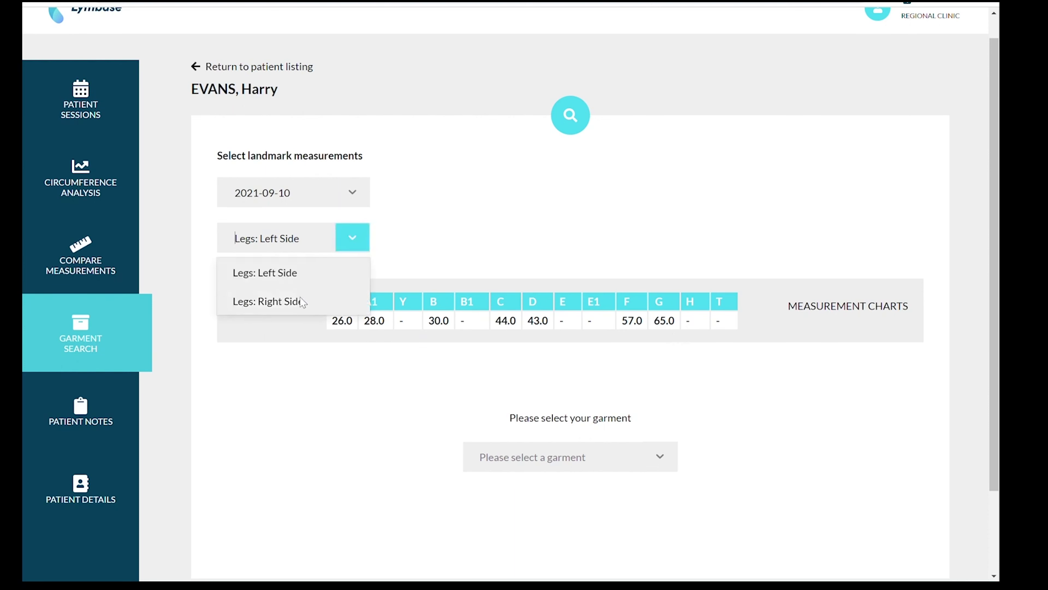
pyautogui.click(304, 308)
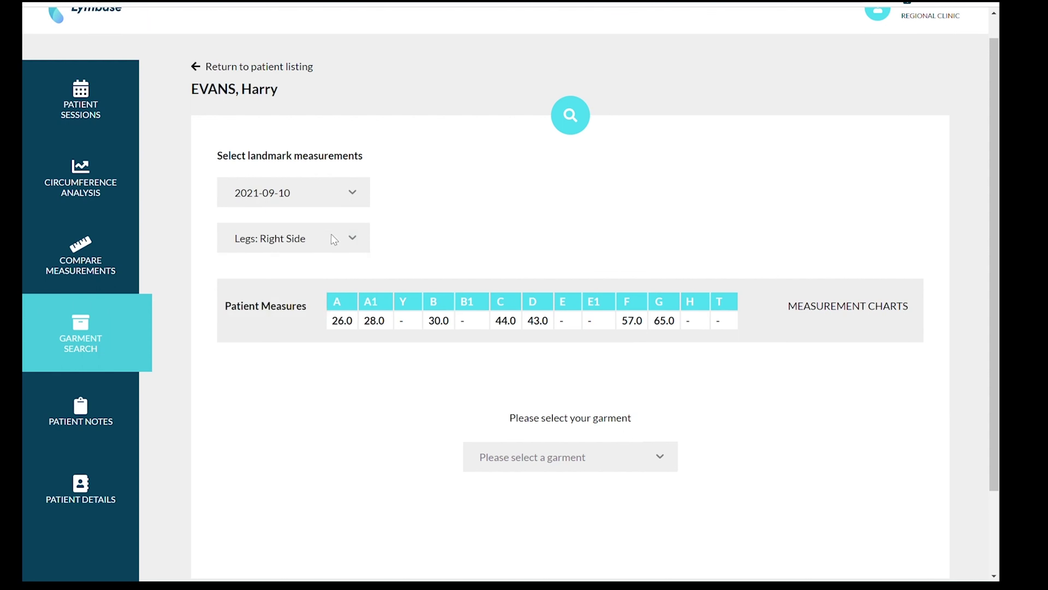
pyautogui.click(341, 237)
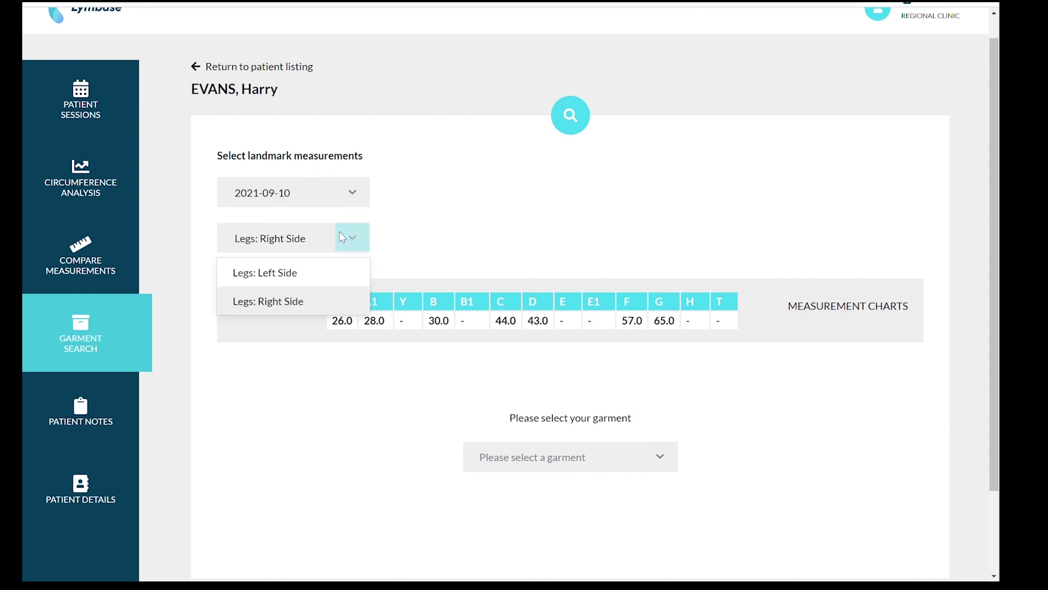
pyautogui.click(352, 192)
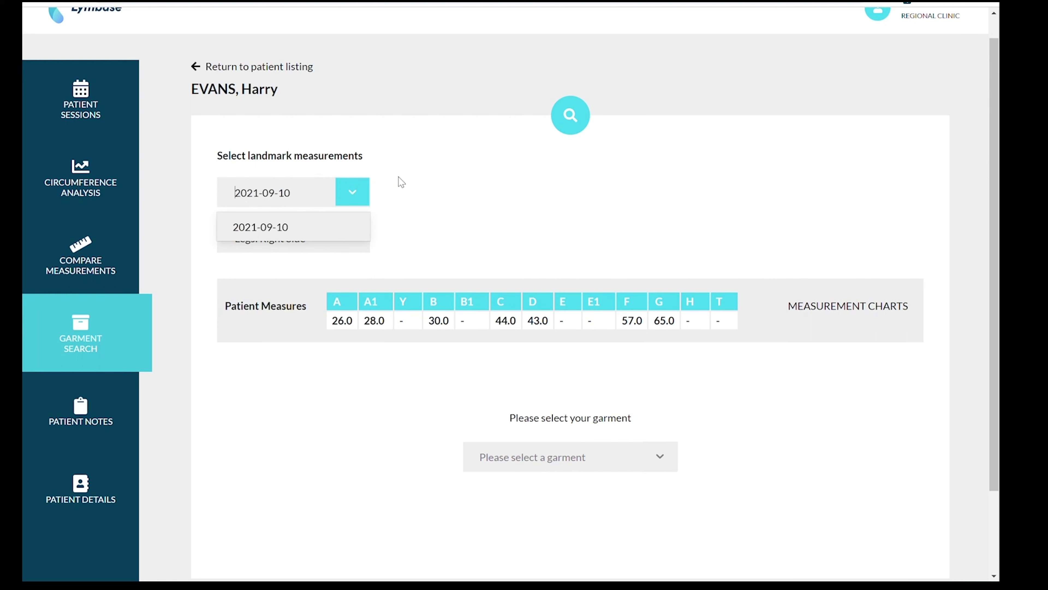
pyautogui.click(436, 196)
pyautogui.click(356, 239)
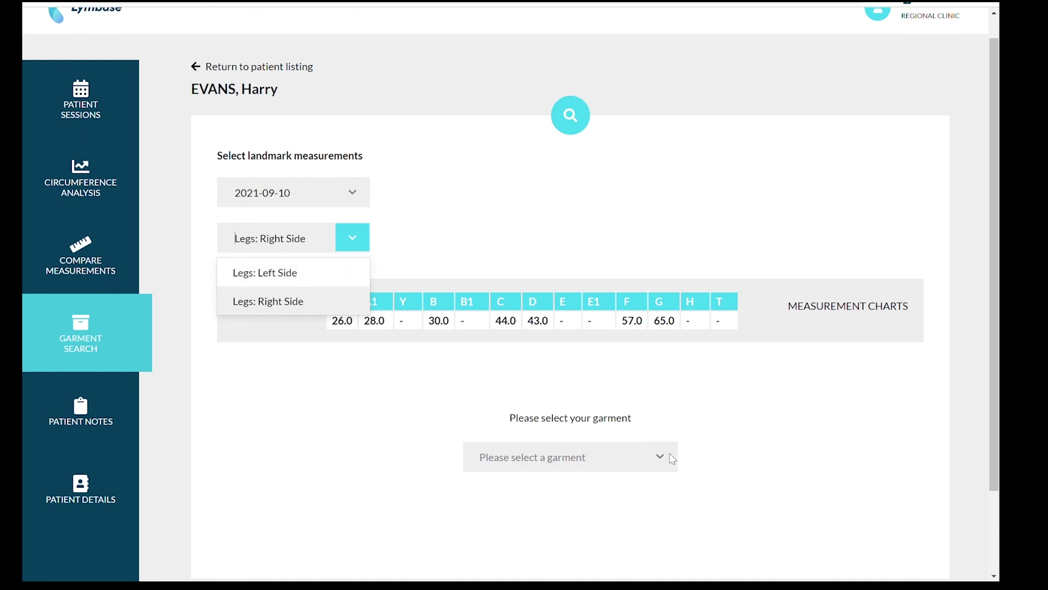
# Search for Comfiwave garments in the Thigh High style from Haddenham.
pyautogui.click(660, 456)
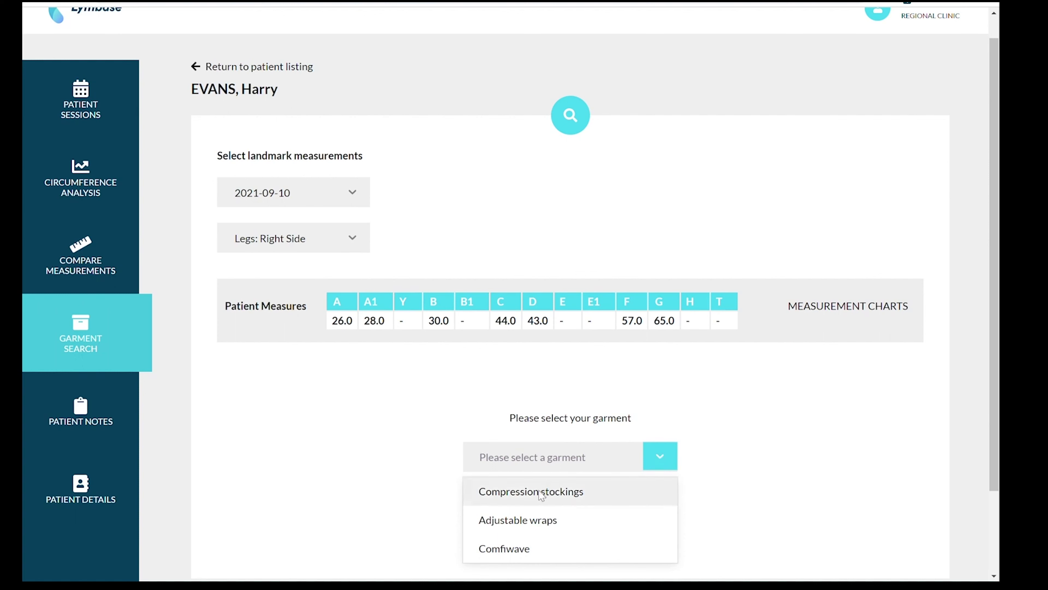
pyautogui.click(521, 552)
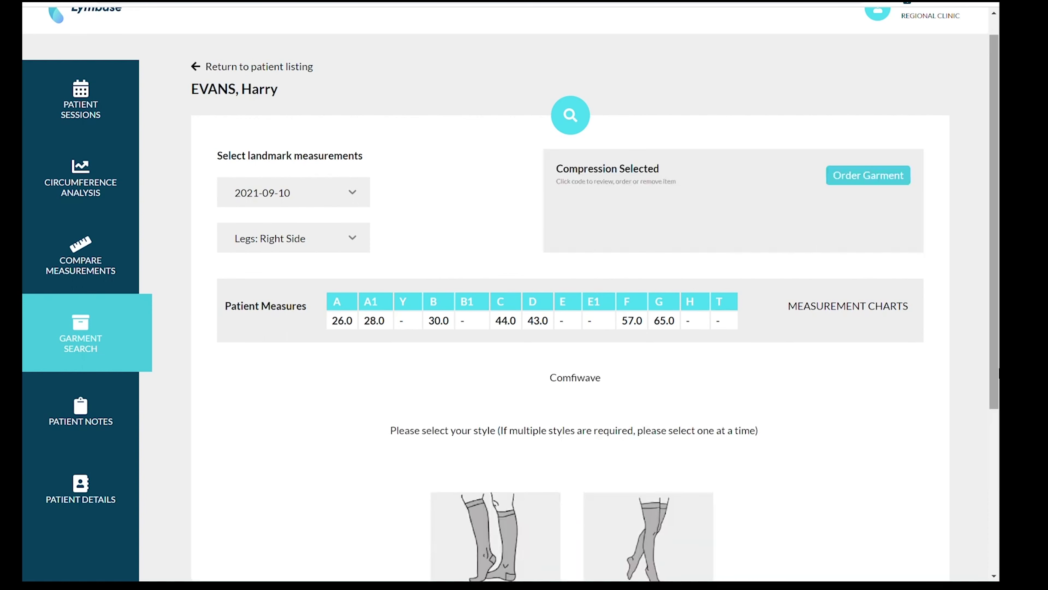
pyautogui.scroll(-2, 994, 223)
pyautogui.click(635, 434)
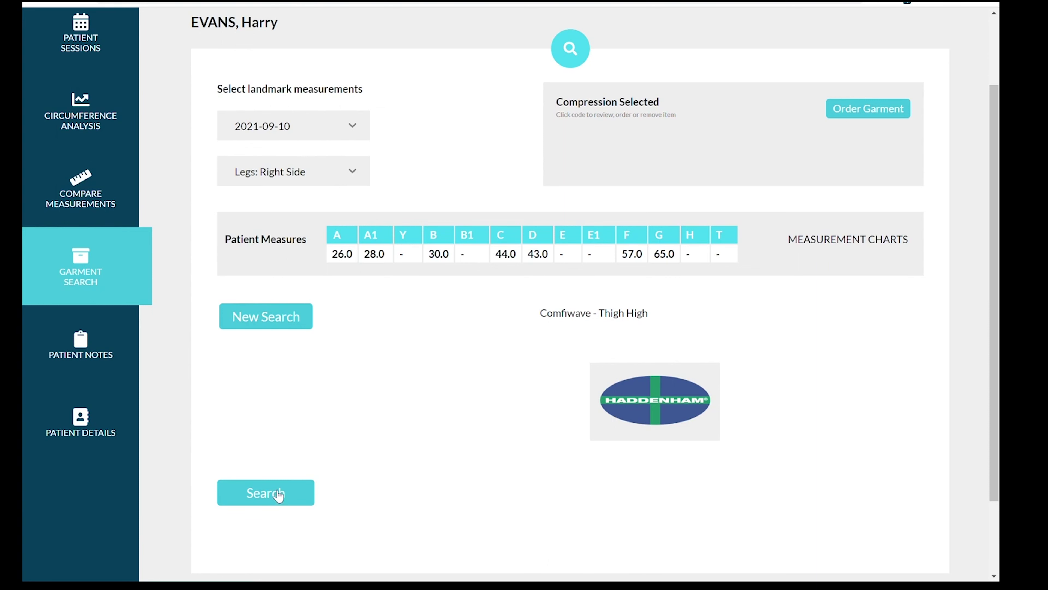
pyautogui.click(670, 385)
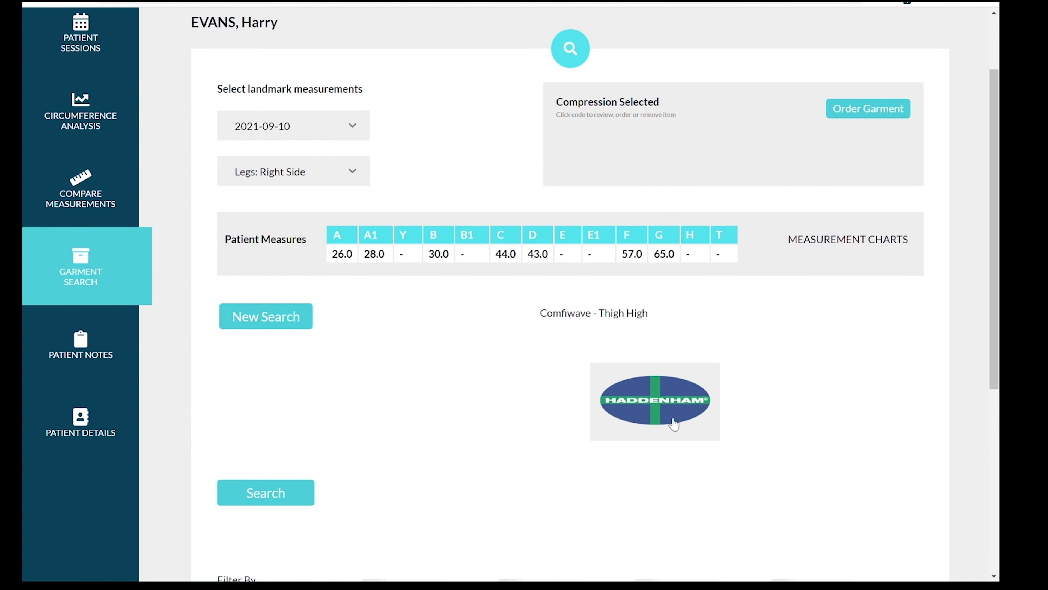
# Save the CW1-AG4R Comfiwave thigh high garment, 15-21mmHg, large, regular leg, from the search results.
pyautogui.scroll(-4, 975, 432)
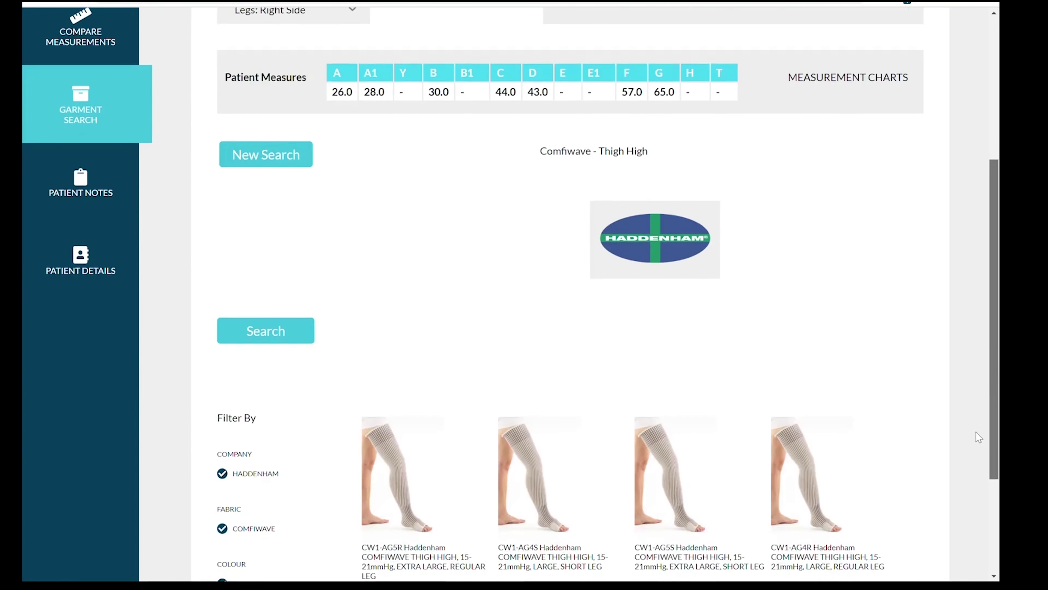
pyautogui.scroll(-2, 975, 432)
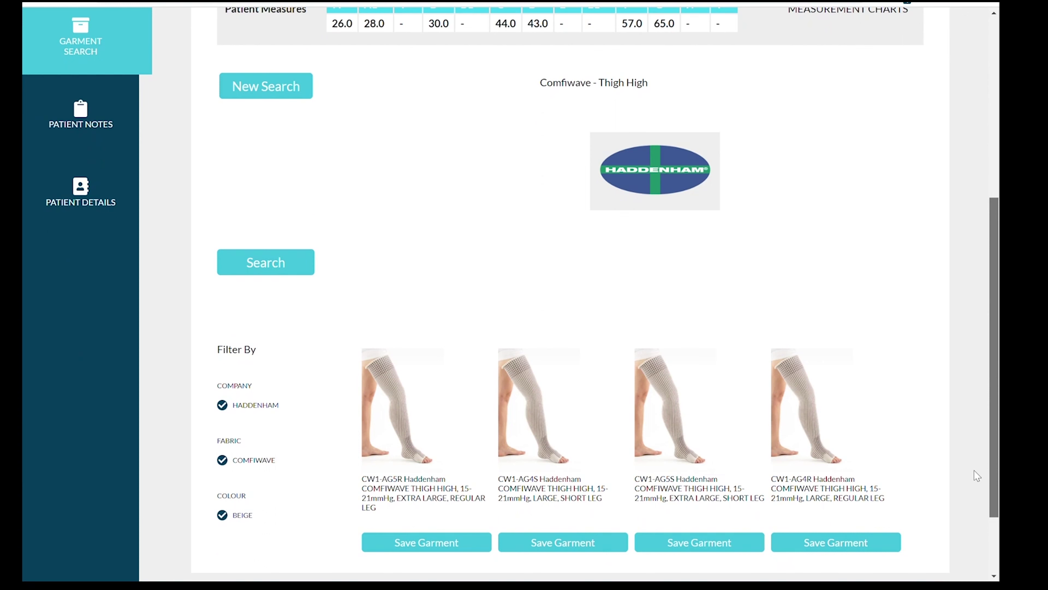
pyautogui.scroll(-1, 974, 474)
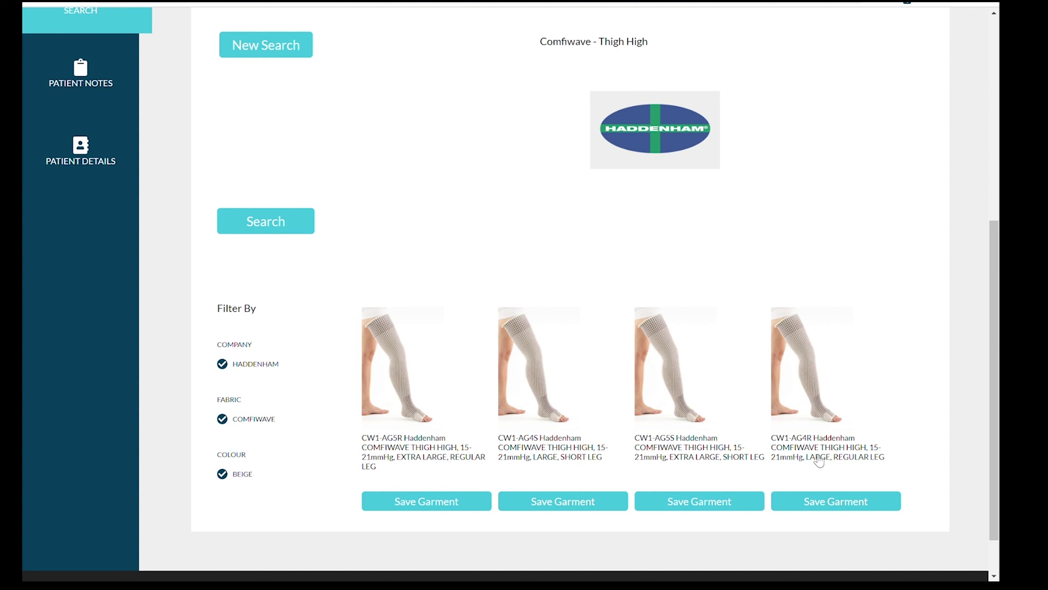
pyautogui.click(835, 507)
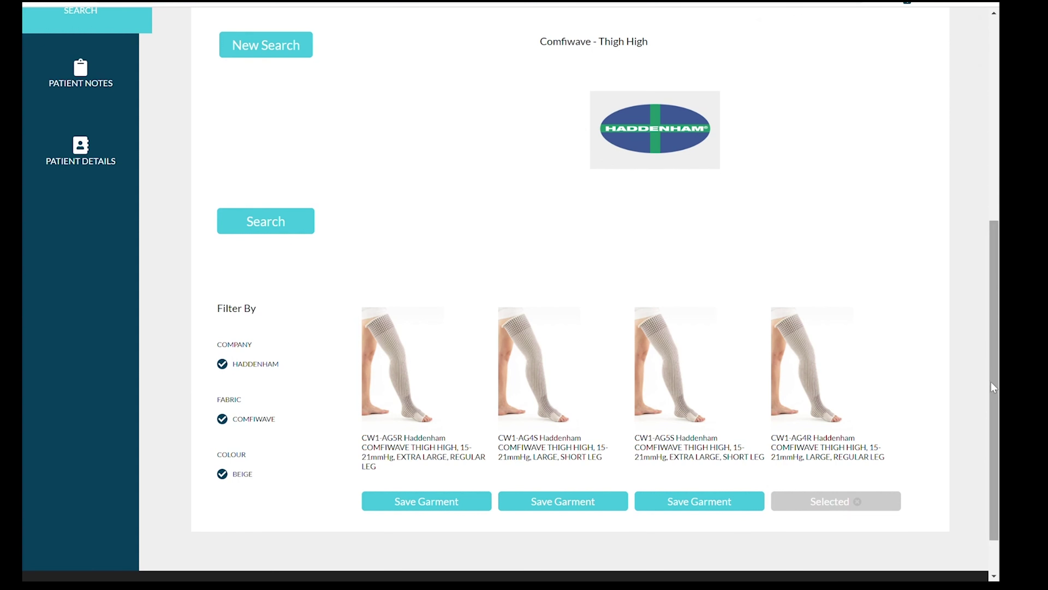
# Review the product measurements and specification of the selected garment CW1-AG4R, and close its details.
pyautogui.moveTo(996, 386); pyautogui.dragTo(993, 101)
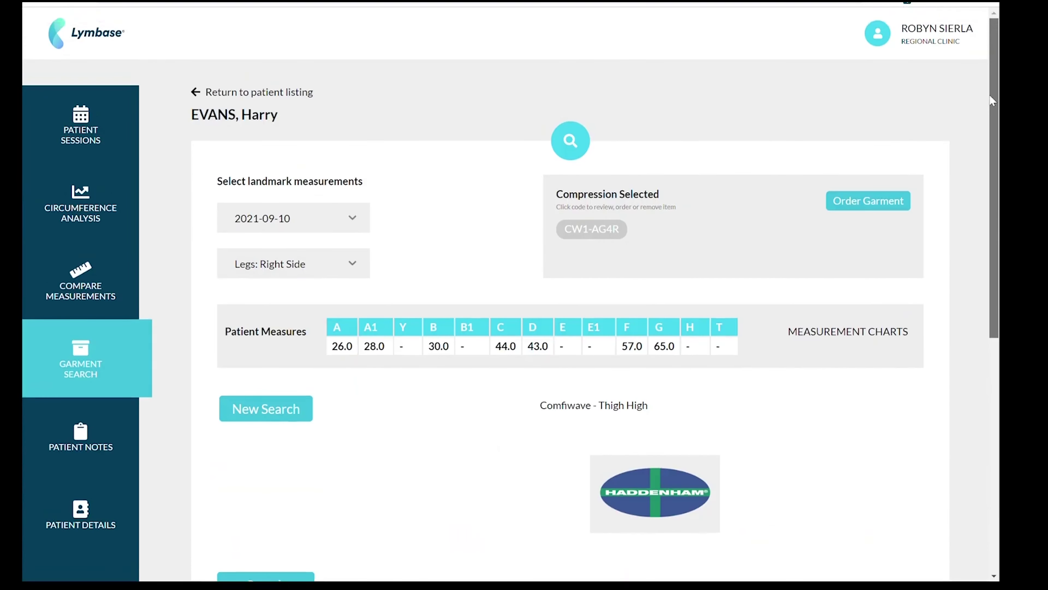
pyautogui.click(600, 235)
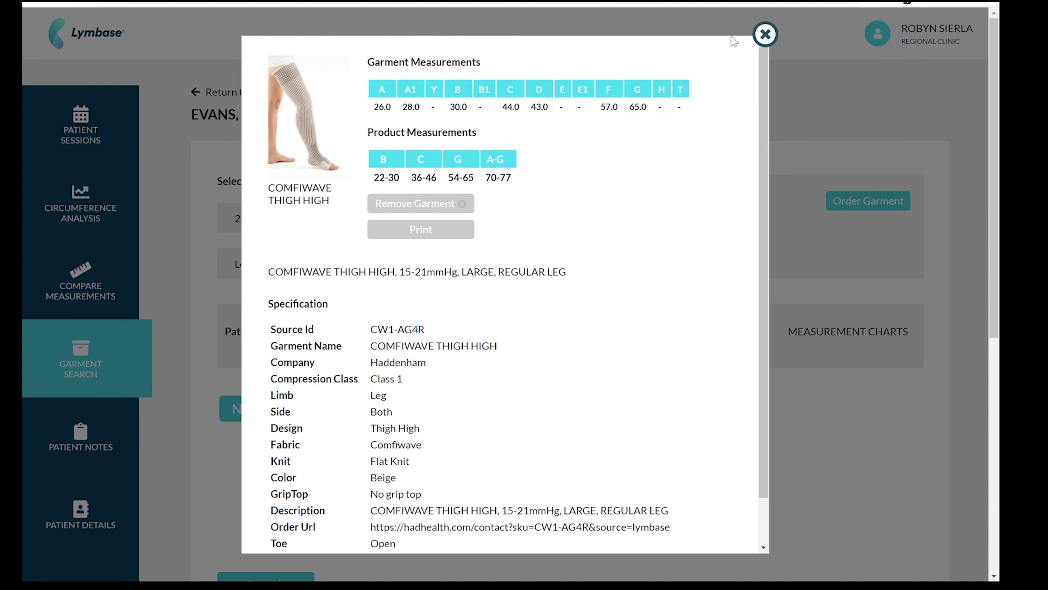
pyautogui.click(765, 34)
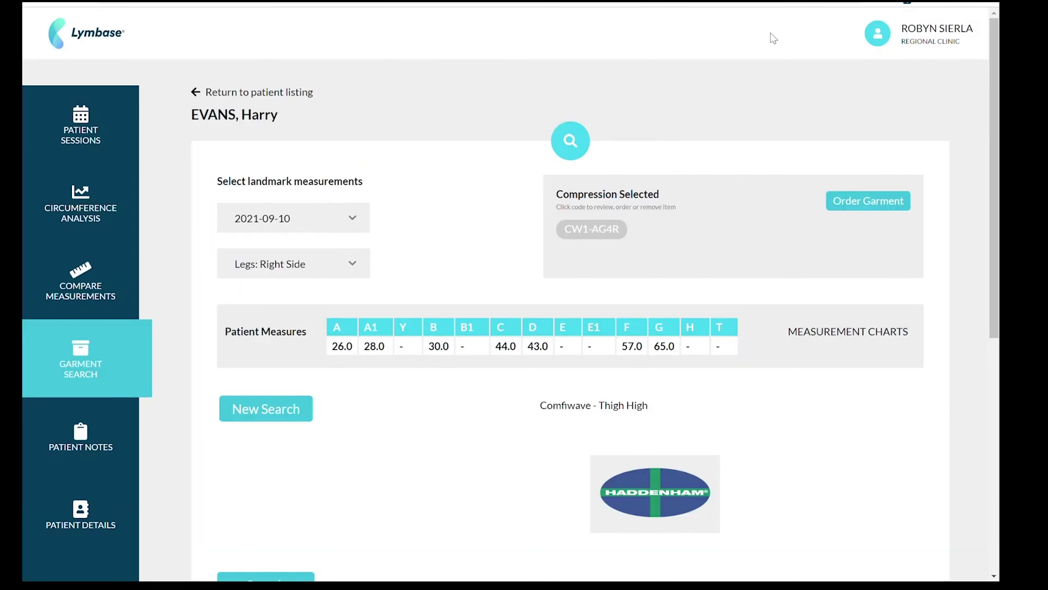
# Start a new garment search for compression stockings in the Thigh High style.
pyautogui.click(271, 409)
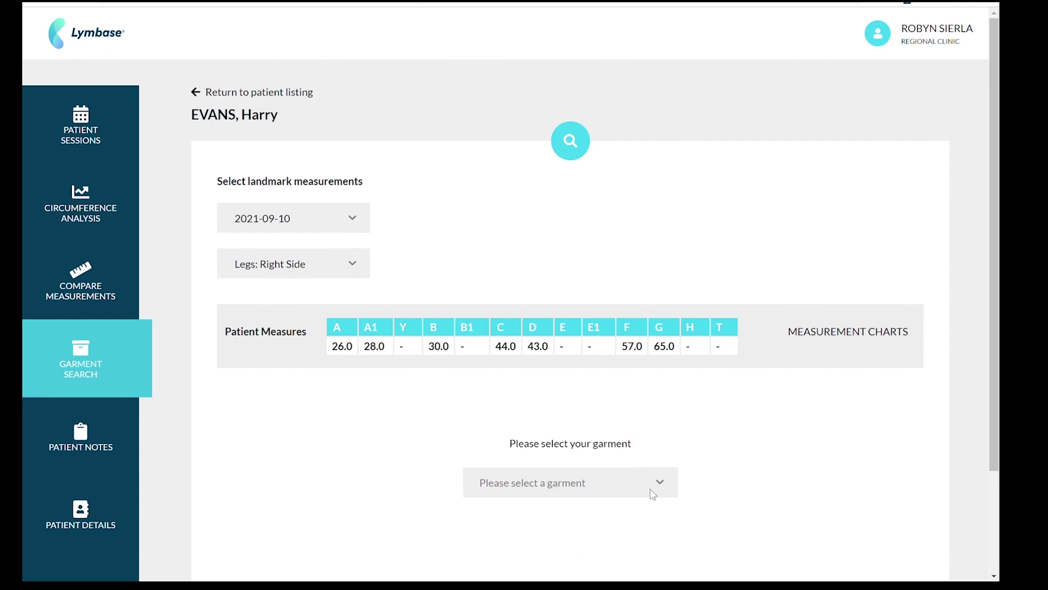
pyautogui.click(660, 483)
pyautogui.click(579, 512)
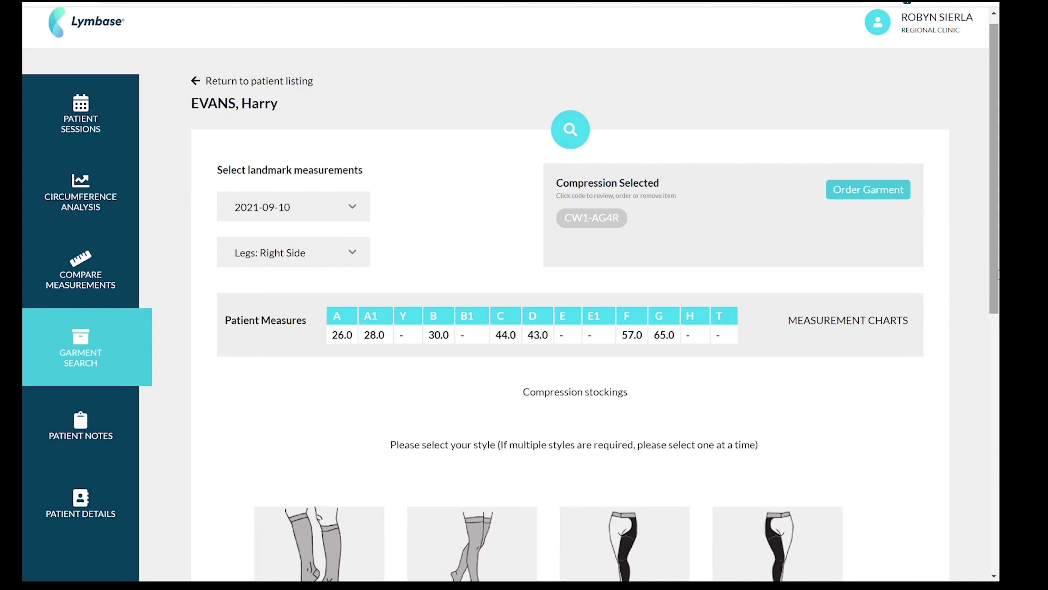
pyautogui.moveTo(996, 274); pyautogui.dragTo(996, 432)
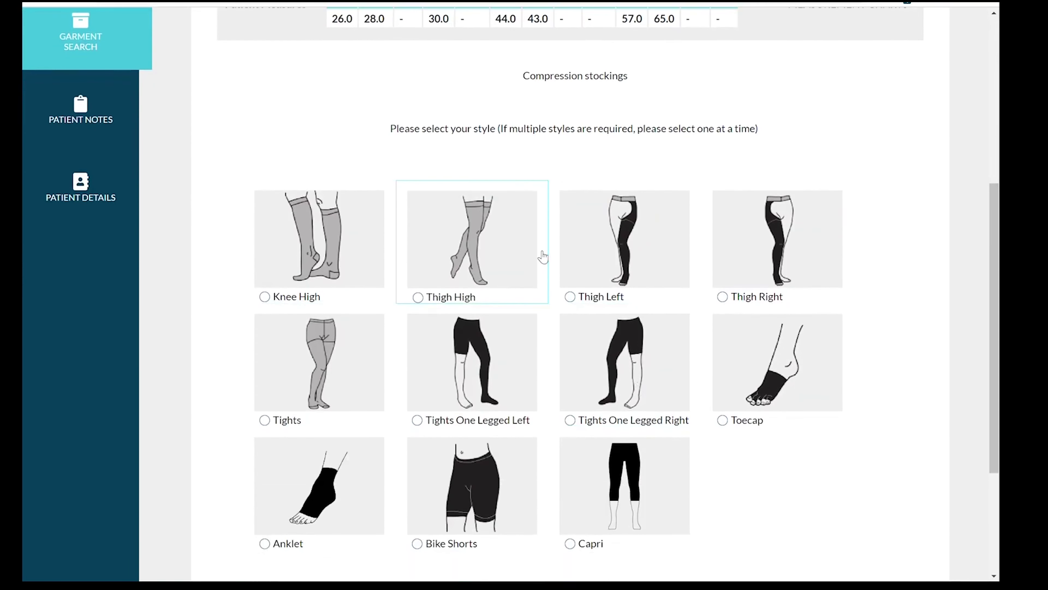
pyautogui.click(465, 264)
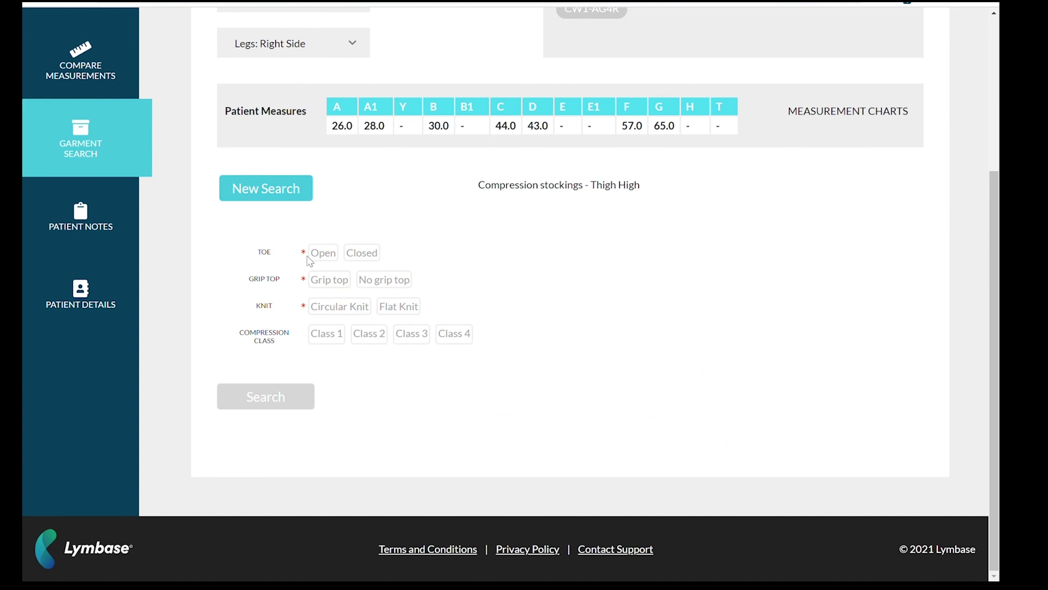
# Search for stockings with an open toe, grip top, flat knit and compression Class 2.
pyautogui.click(323, 252)
pyautogui.click(337, 281)
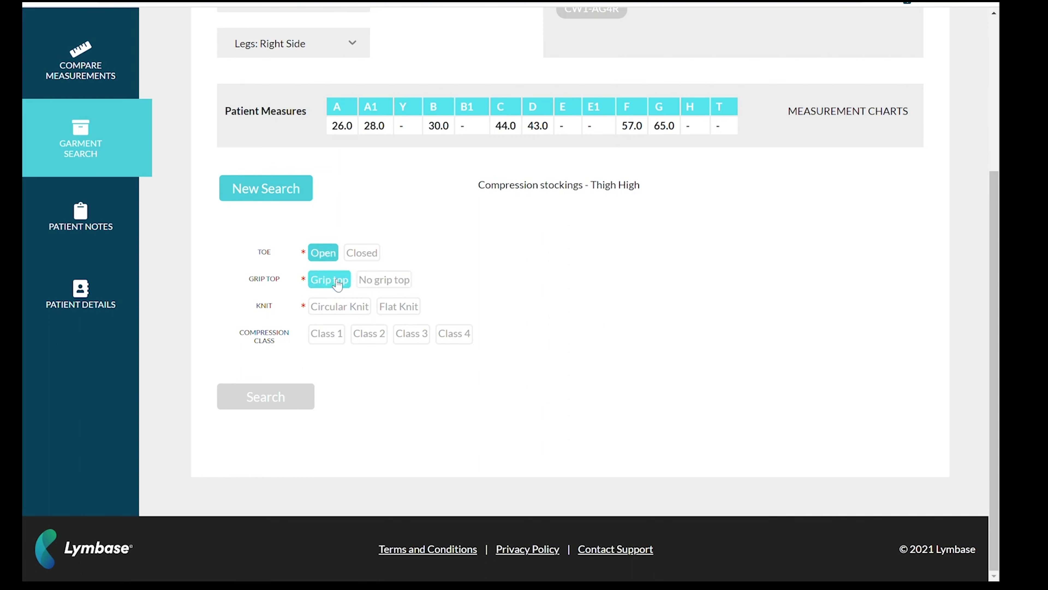
pyautogui.click(396, 306)
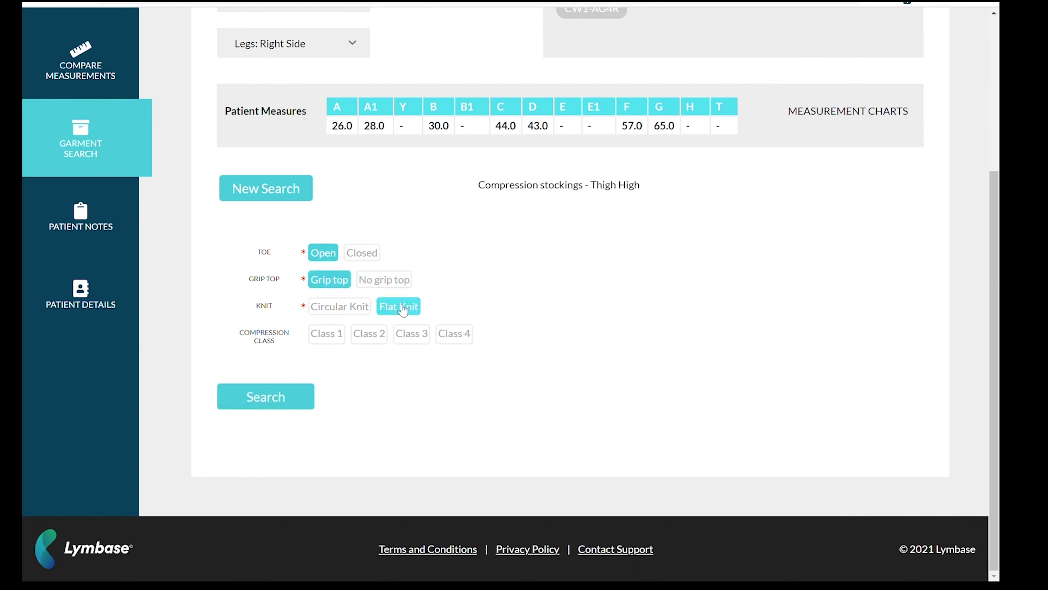
pyautogui.click(369, 334)
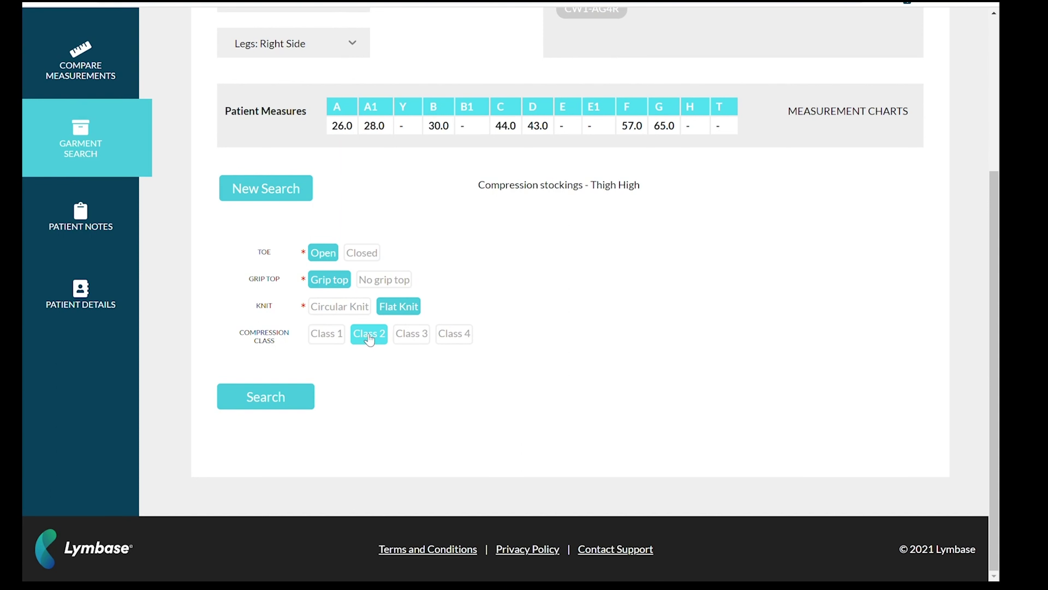
pyautogui.click(246, 401)
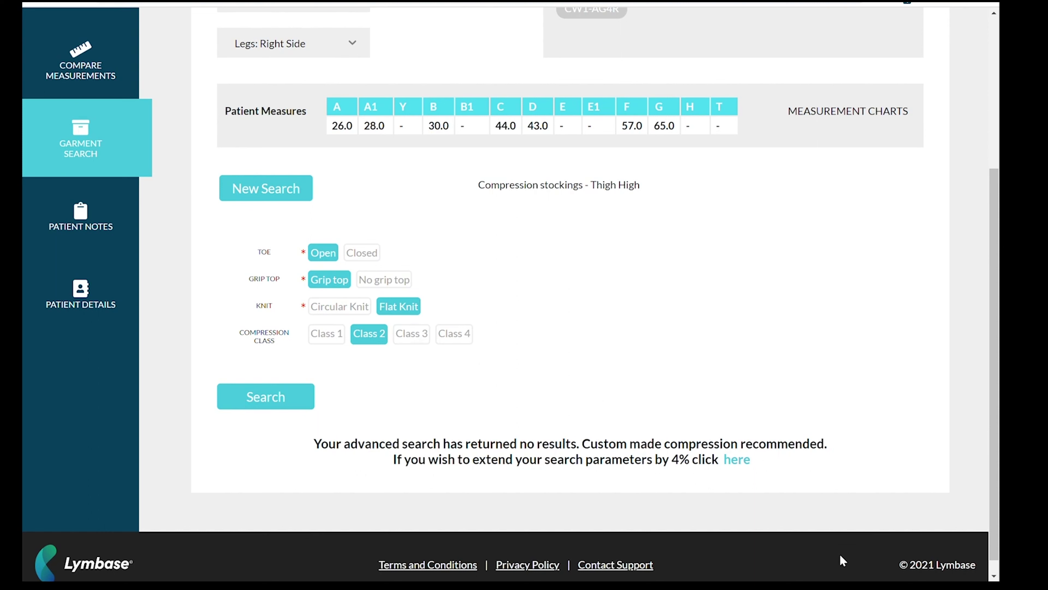
# Extend the search parameters by 4% and show the Haddenham garments.
pyautogui.click(738, 459)
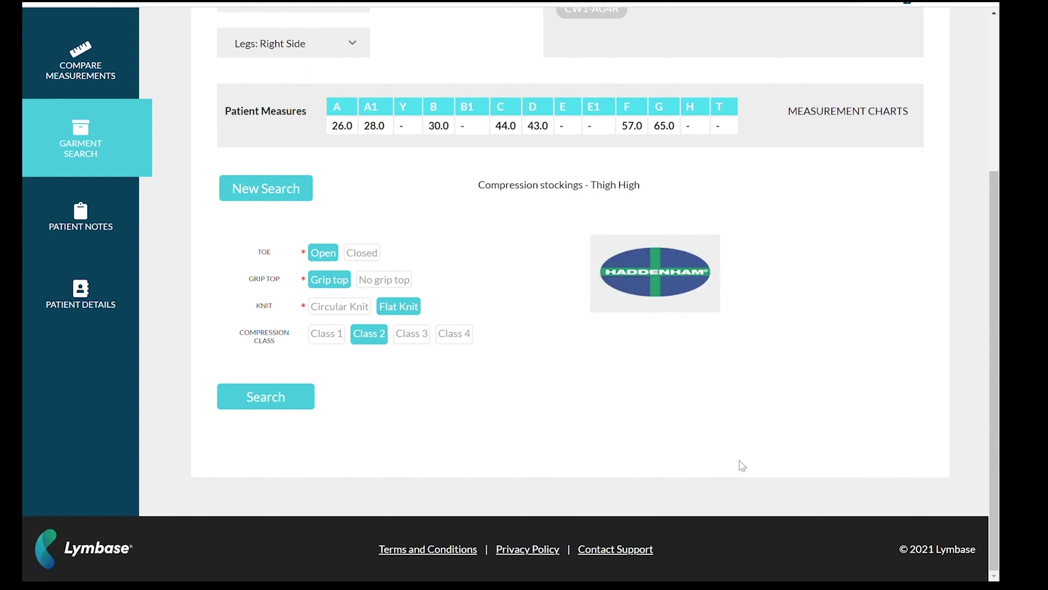
pyautogui.click(682, 280)
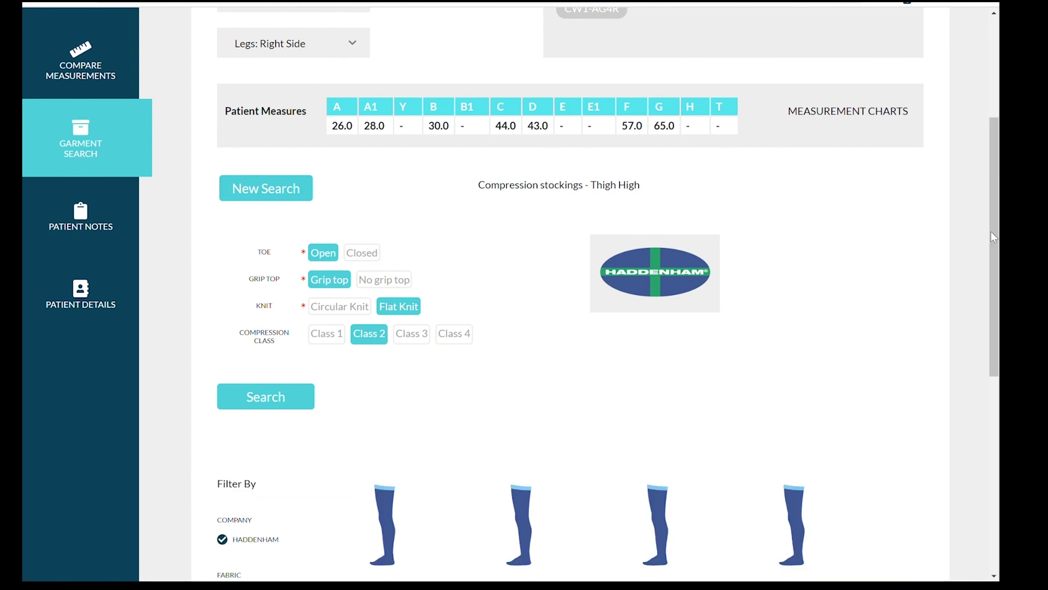
# Filter the stocking results to exclude the Goldpunkt fabric and include the colour black.
pyautogui.scroll(-3, 994, 248)
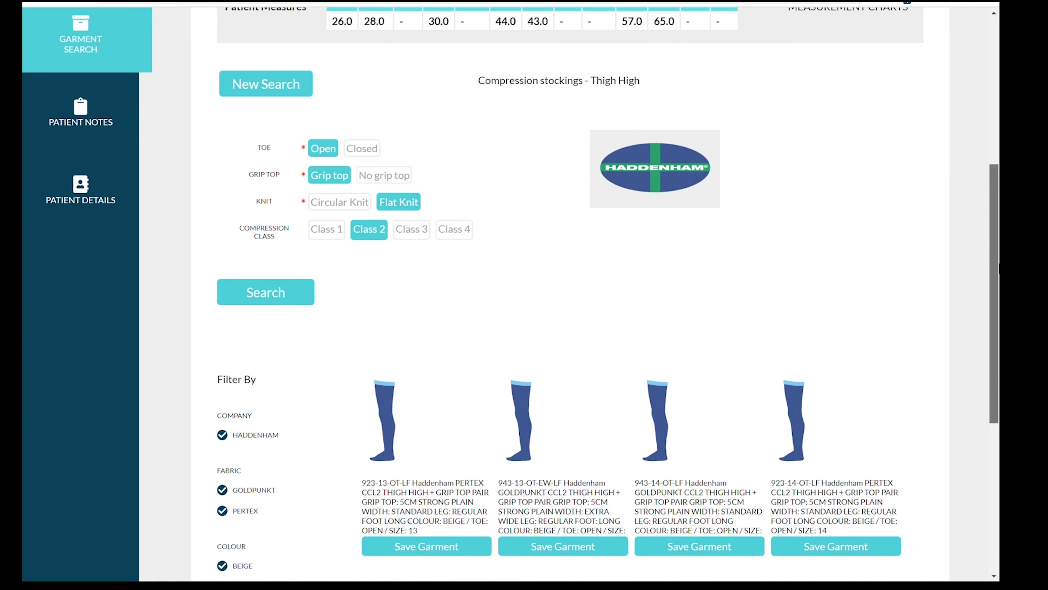
pyautogui.scroll(-6, 983, 369)
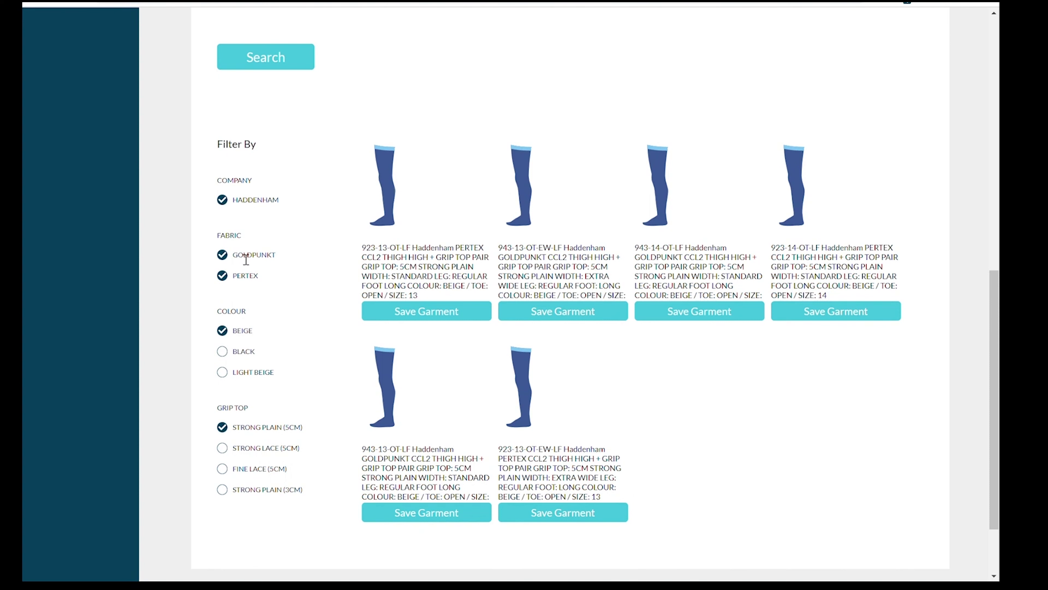
pyautogui.click(228, 258)
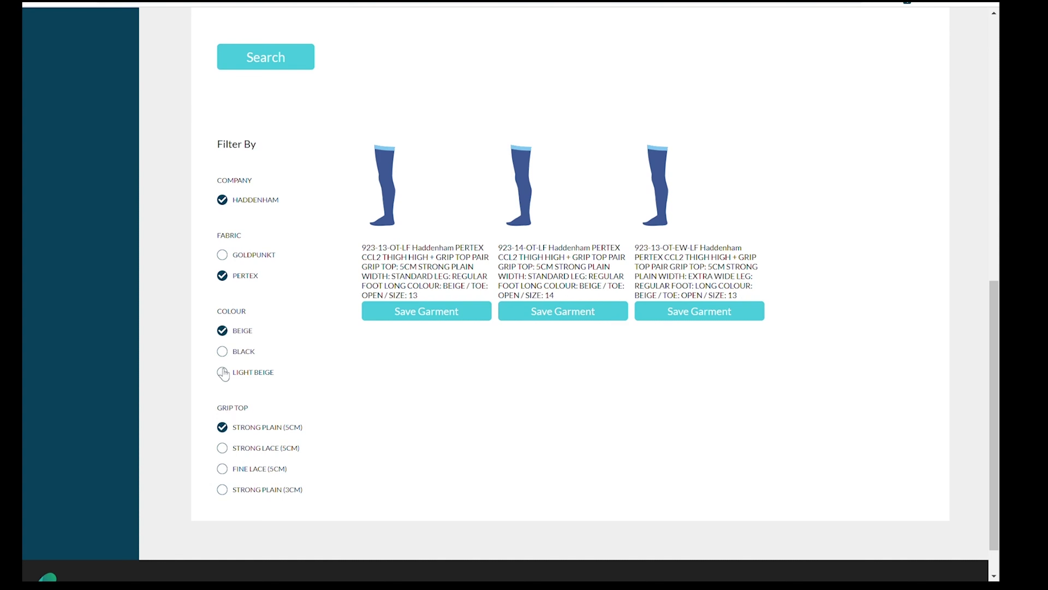
pyautogui.click(225, 351)
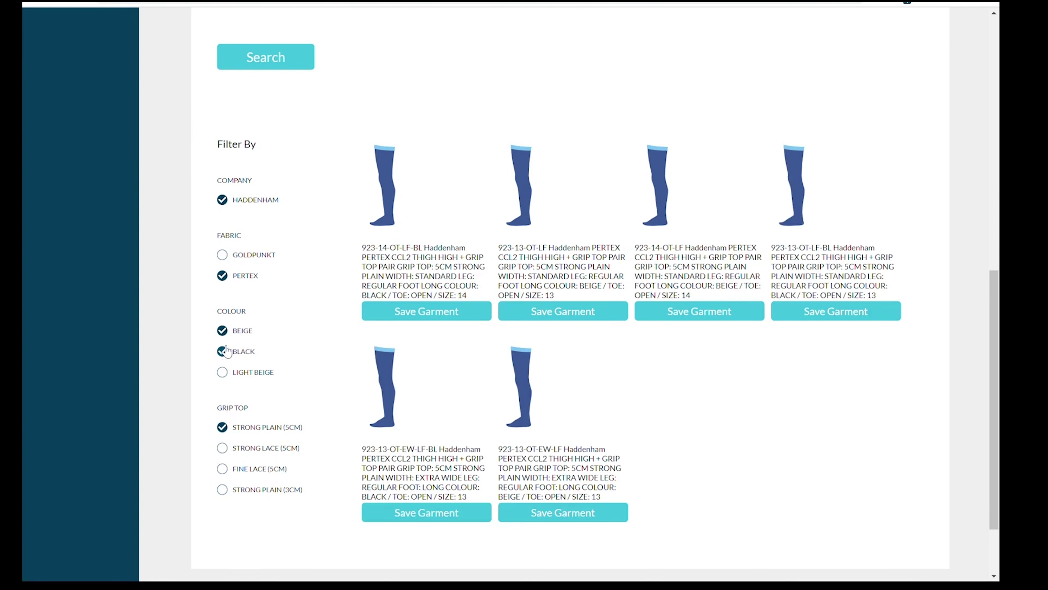
# Exclude beige from the results and save the black, standard-width, size 13 Pertex garment 923-13-OT-LF-BL to the garment order.
pyautogui.click(225, 333)
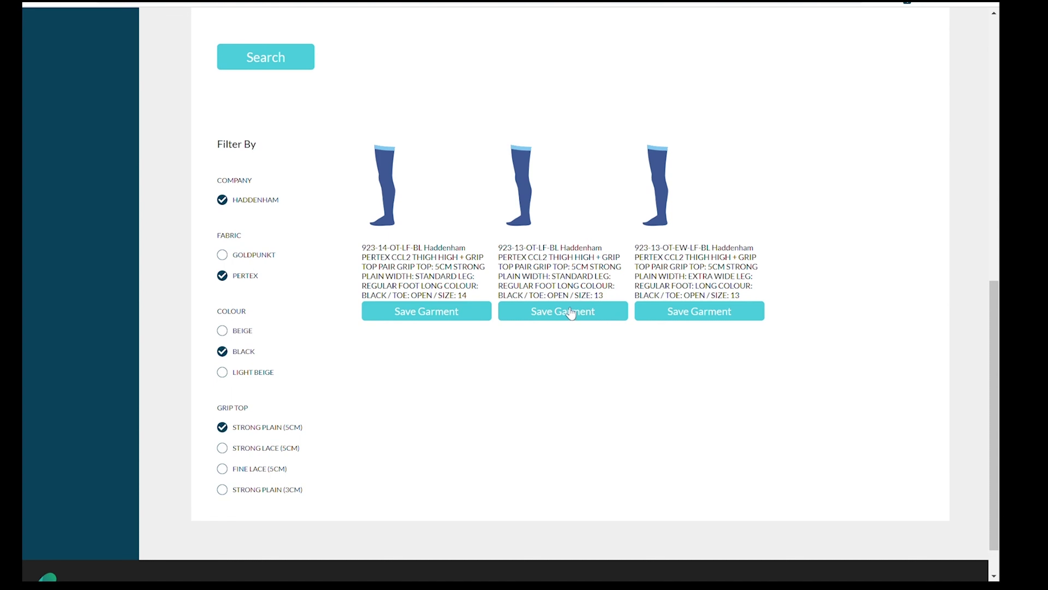
pyautogui.click(565, 271)
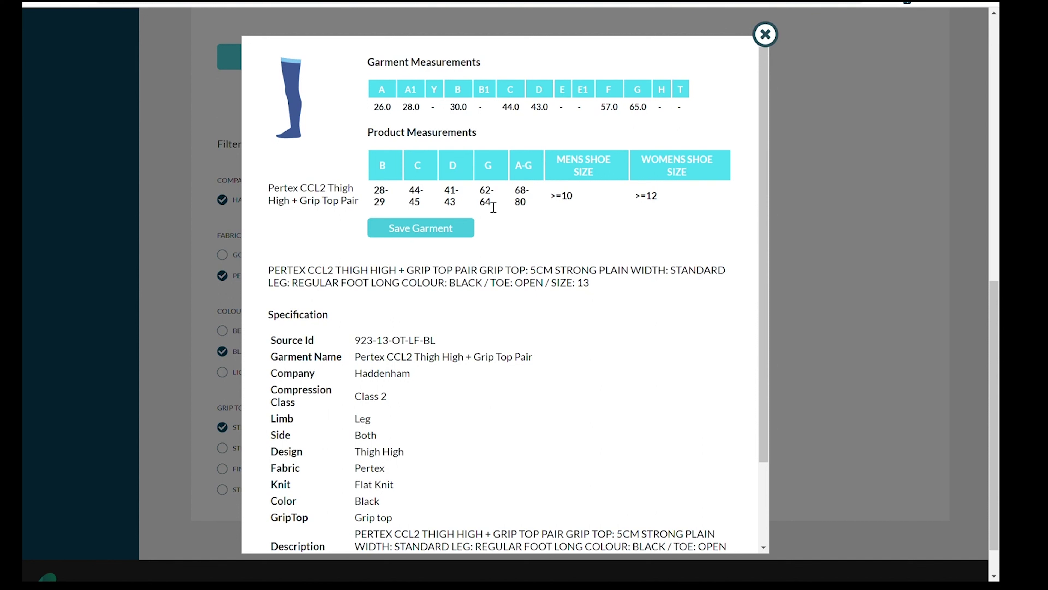
pyautogui.click(441, 231)
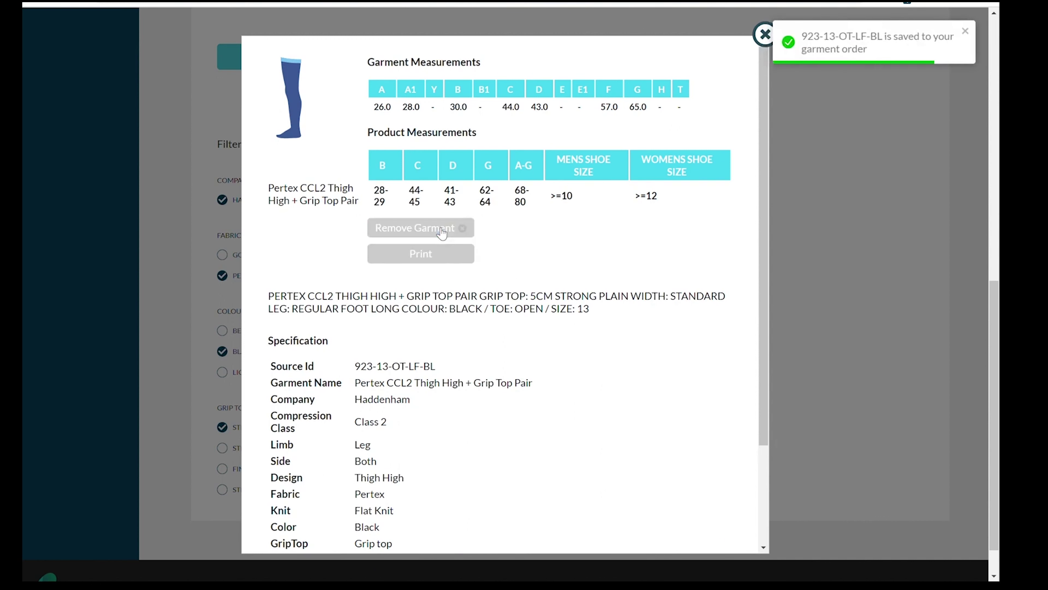
pyautogui.click(765, 35)
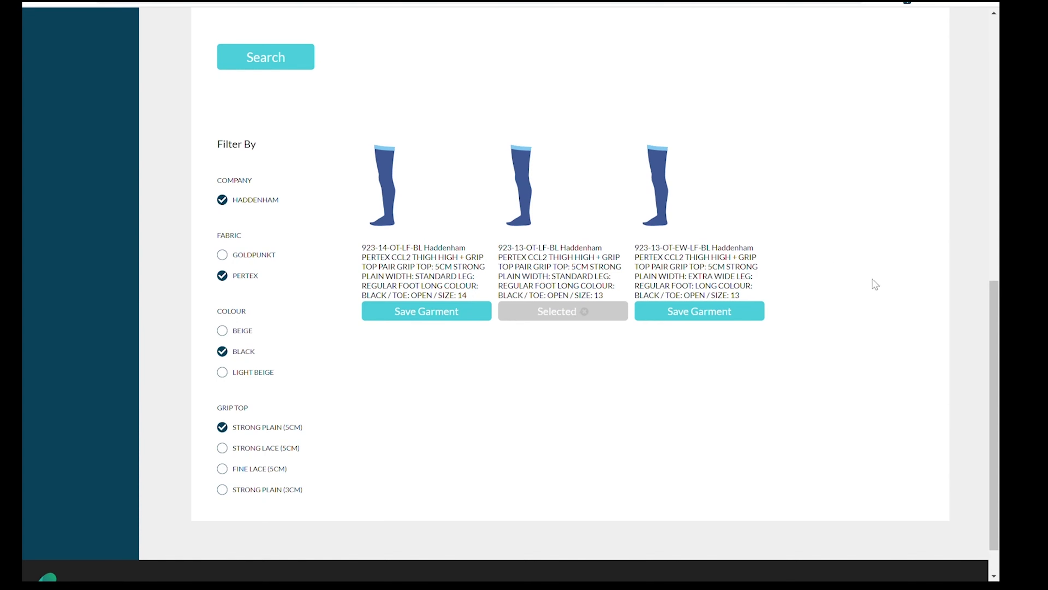
# Review the details of the two selected compression garments, CW1-AG4R and 923-13-OT-LF-BL.
pyautogui.moveTo(995, 351); pyautogui.dragTo(998, 100)
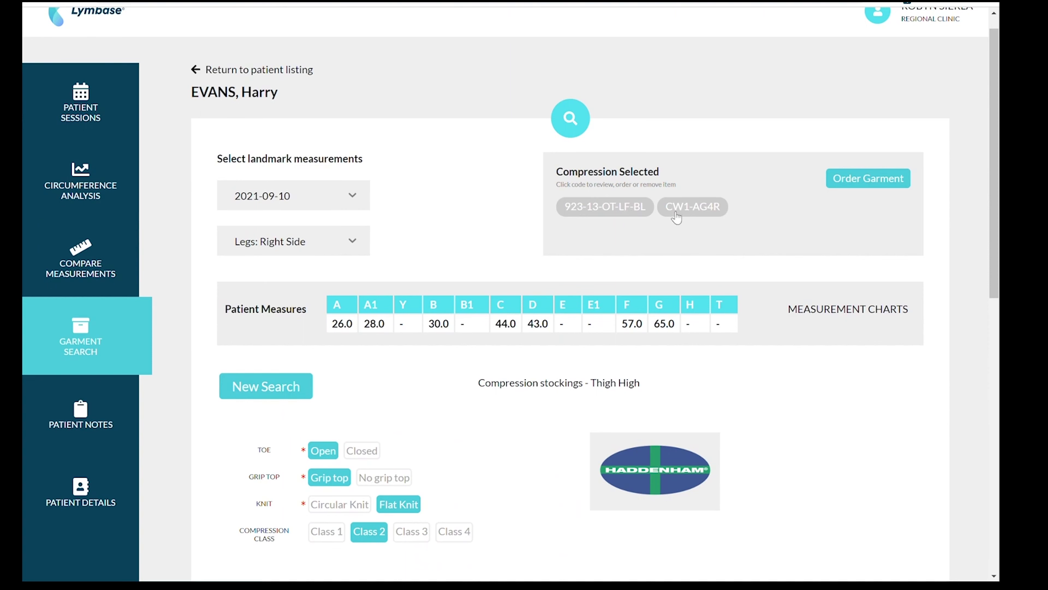
pyautogui.click(693, 218)
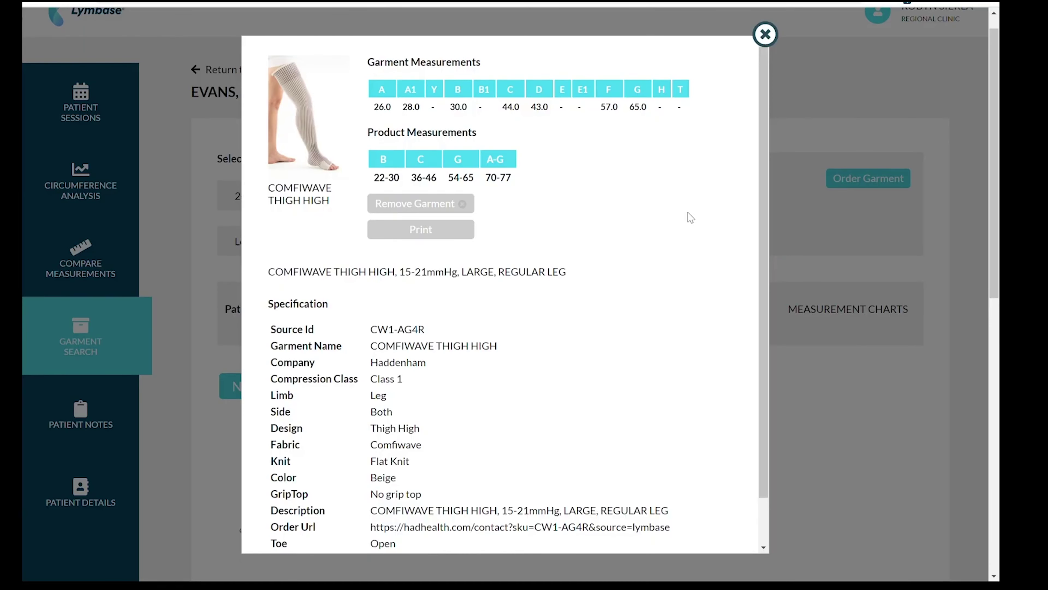
pyautogui.click(765, 34)
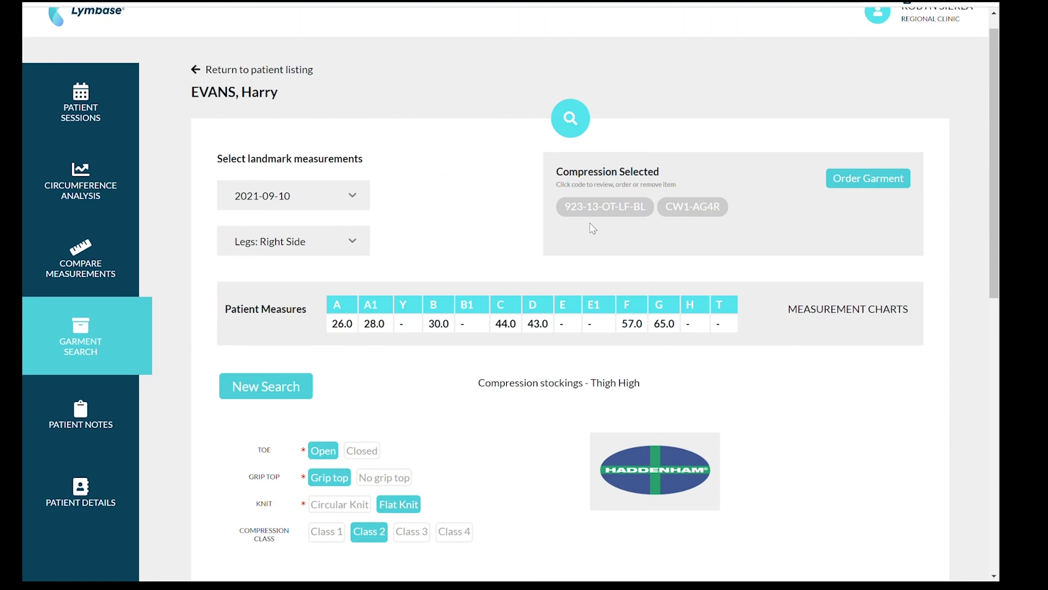
pyautogui.click(595, 215)
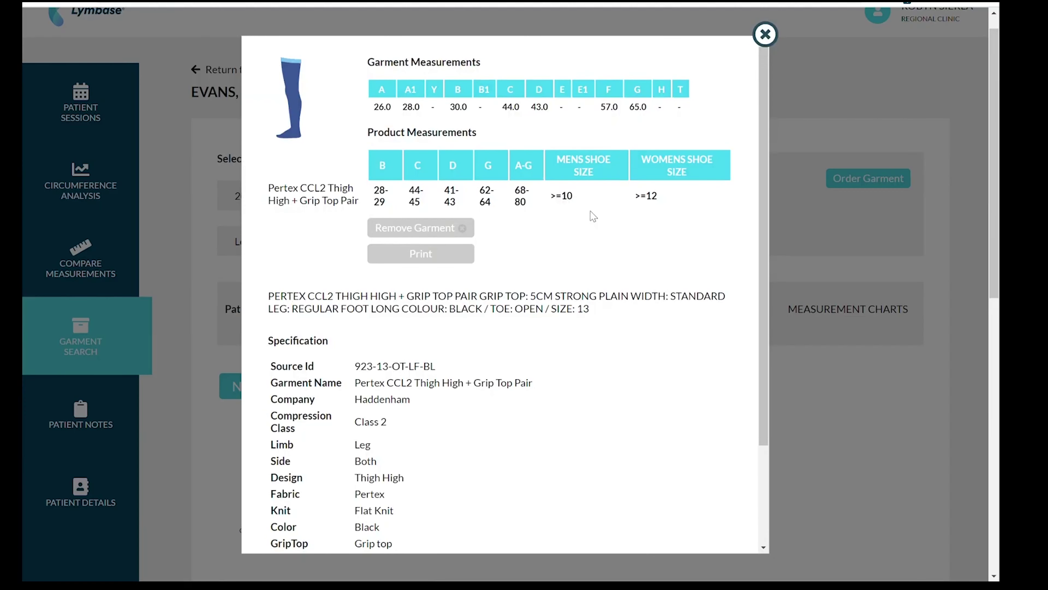
pyautogui.click(765, 35)
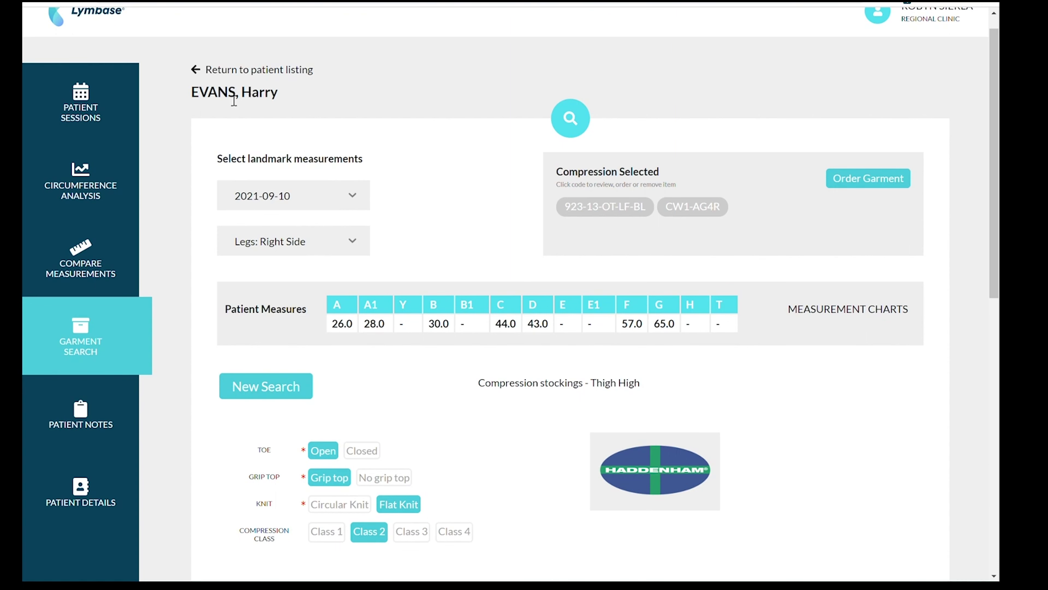
# Open the patient's 2021-09-10 session and view the details of ordered garment 923-13-OT-LF-BL.
pyautogui.click(100, 115)
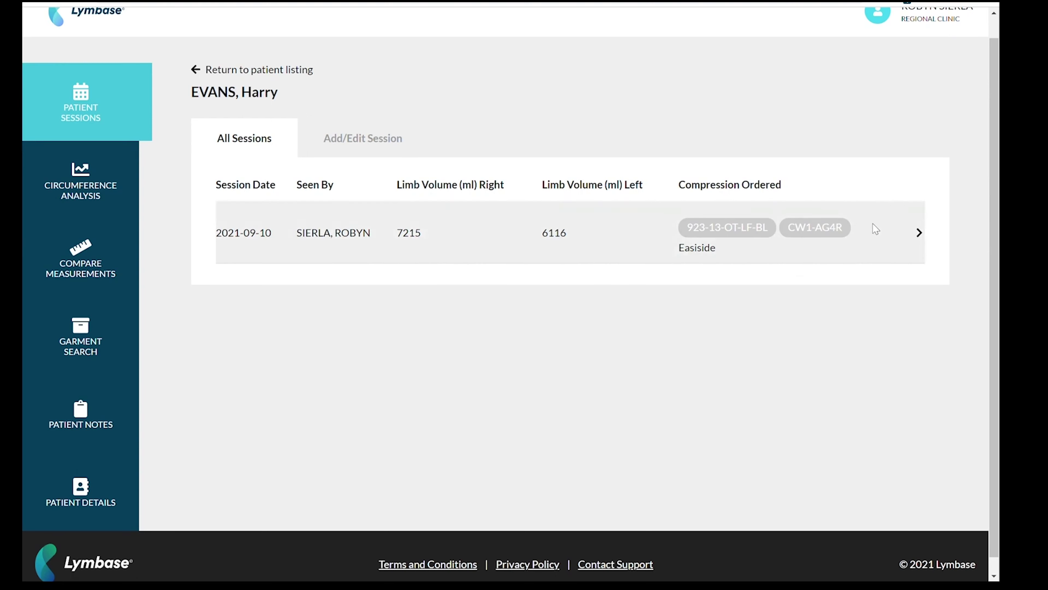
pyautogui.click(874, 233)
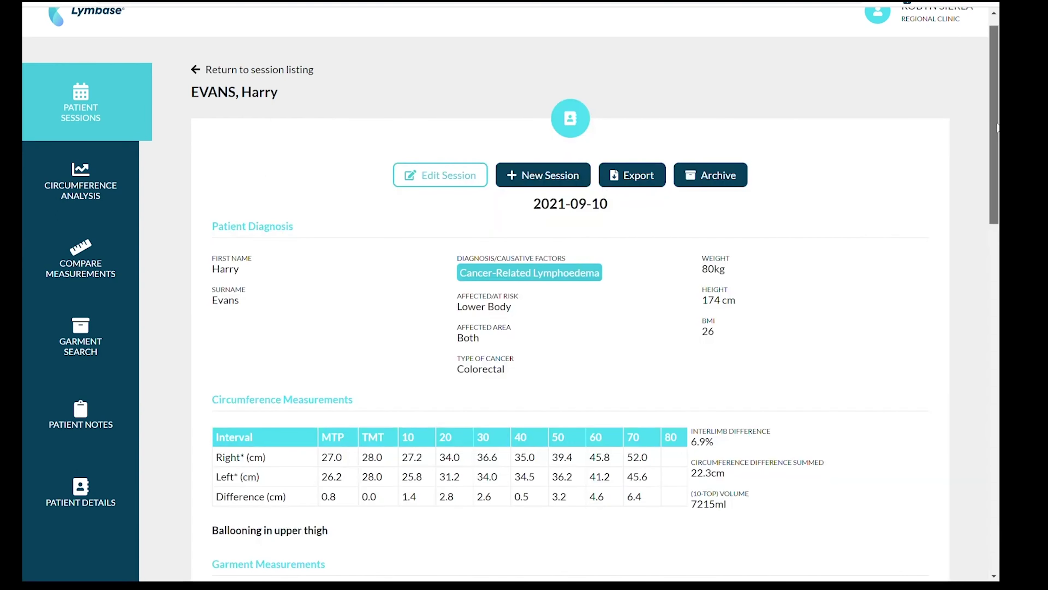
pyautogui.scroll(-10, 986, 149)
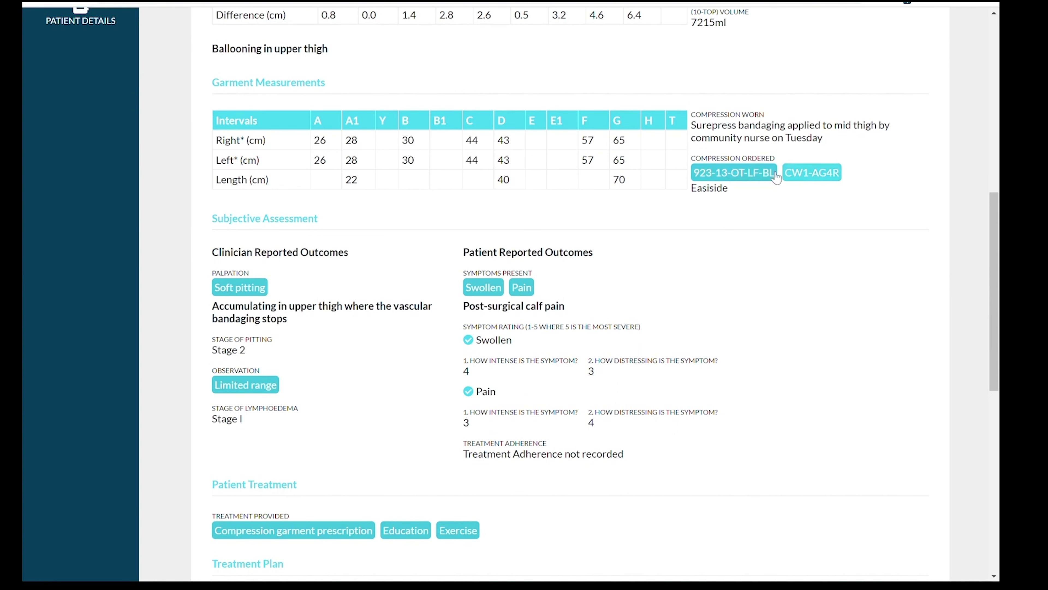
pyautogui.click(736, 177)
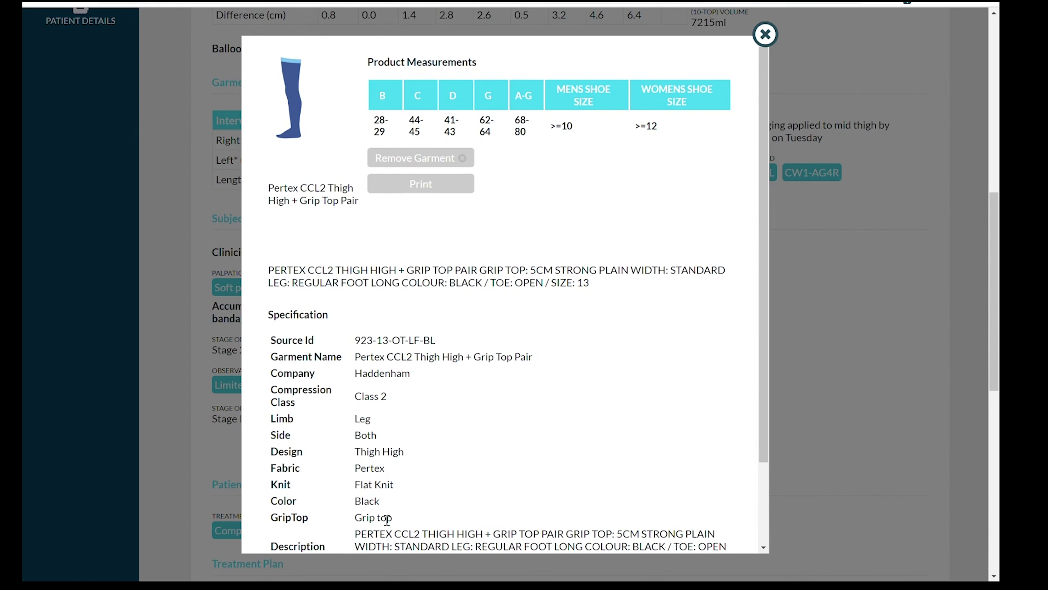
pyautogui.click(764, 35)
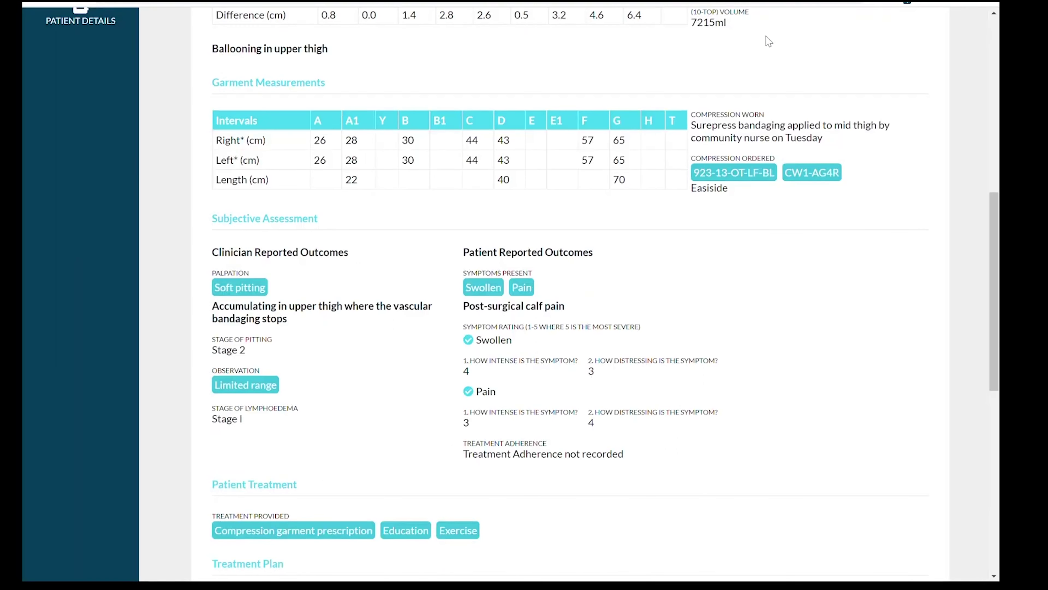
# Open the 2021-09-10 session for editing at its garment measurement section.
pyautogui.moveTo(994, 283); pyautogui.dragTo(994, 154)
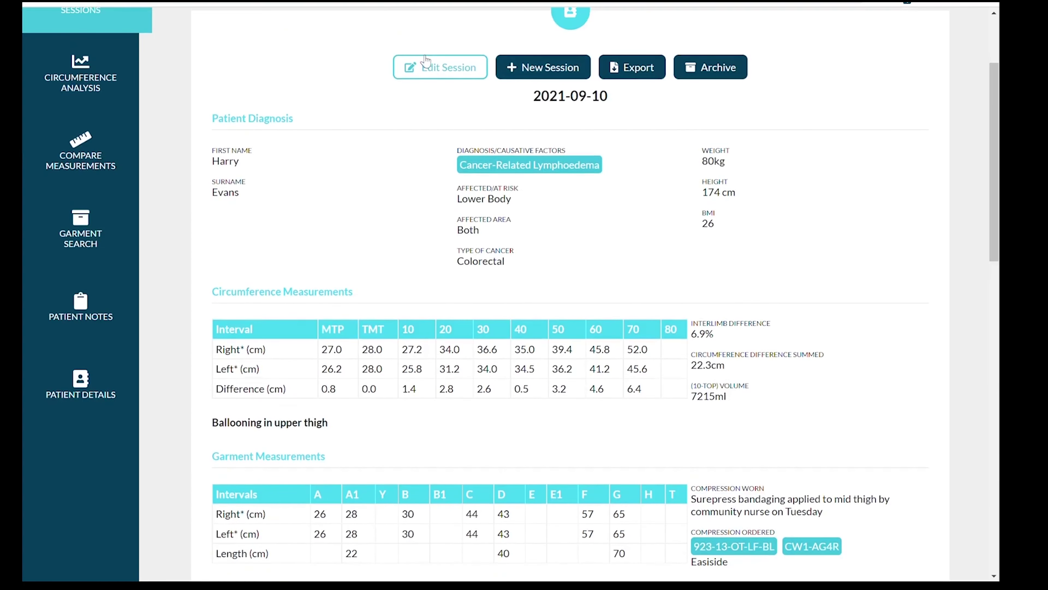
pyautogui.click(424, 71)
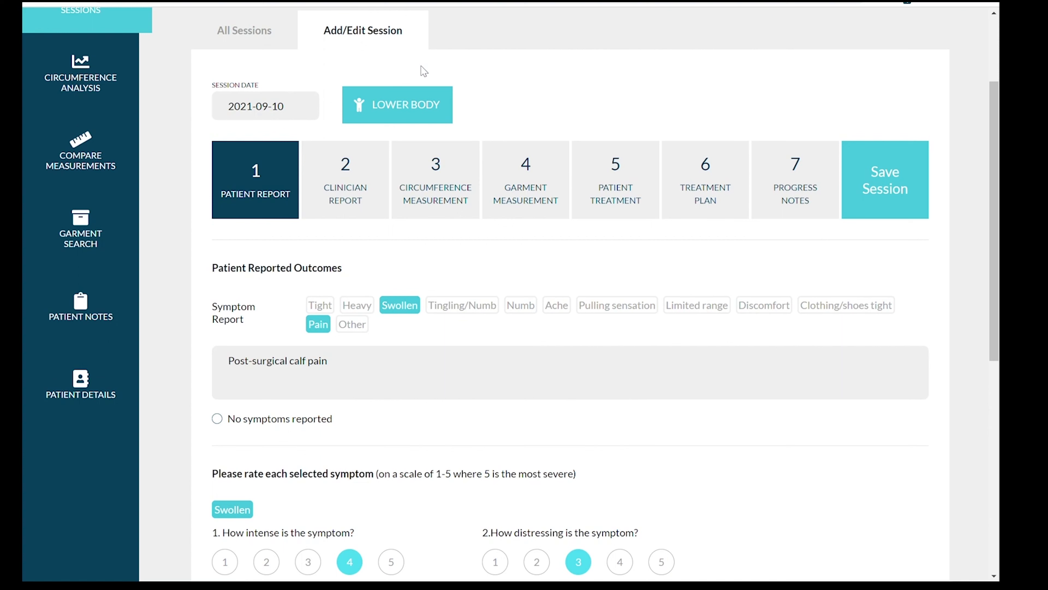
pyautogui.click(544, 213)
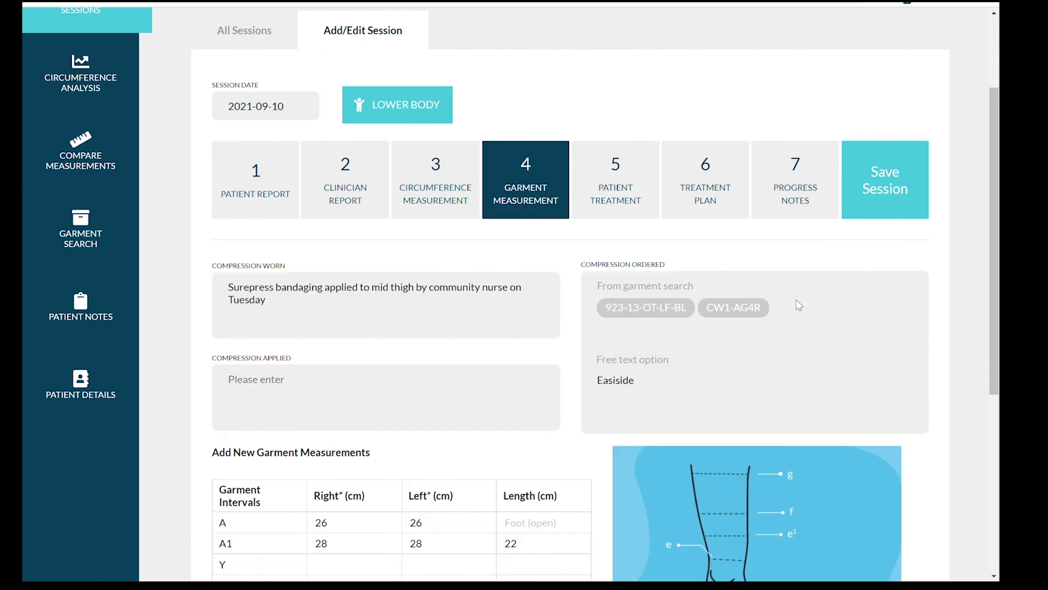
pyautogui.click(653, 390)
pyautogui.write('jdksdhjhd')
pyautogui.press('BackSpace')
pyautogui.press('BackSpace')
pyautogui.press('BackSpace')
pyautogui.press('BackSpace')
pyautogui.press('BackSpace')
pyautogui.press('BackSpace')
pyautogui.press('BackSpace')
pyautogui.press('BackSpace')
pyautogui.press('BackSpace')
# Save the edited session and return to the patient's list of sessions.
pyautogui.click(883, 191)
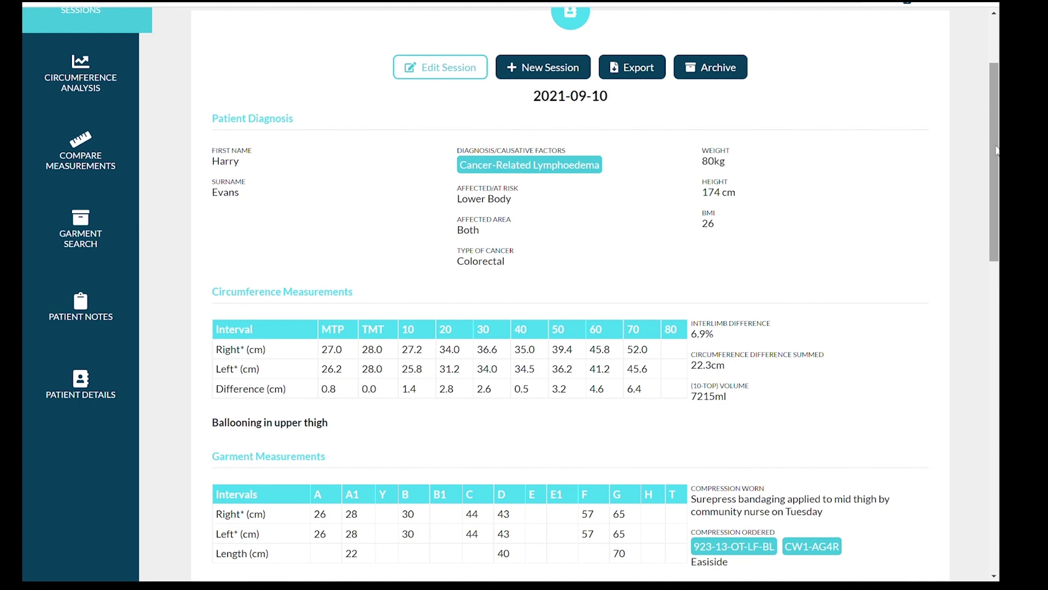
pyautogui.moveTo(995, 150); pyautogui.dragTo(998, 95)
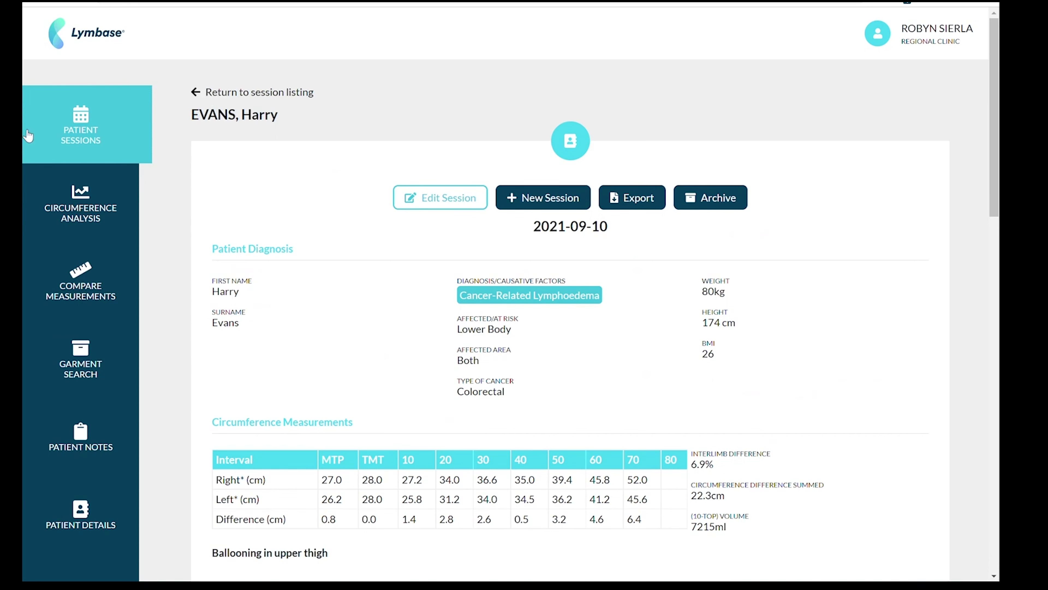
pyautogui.click(103, 131)
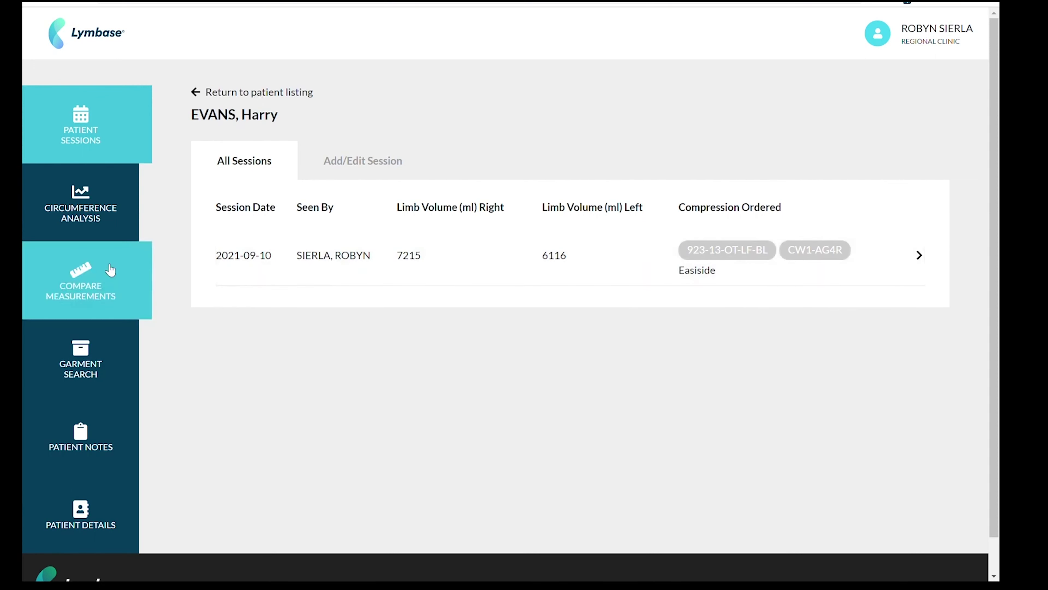
# Start a garment search for compression stockings and generate the order e-mail for the selected garments.
pyautogui.click(84, 365)
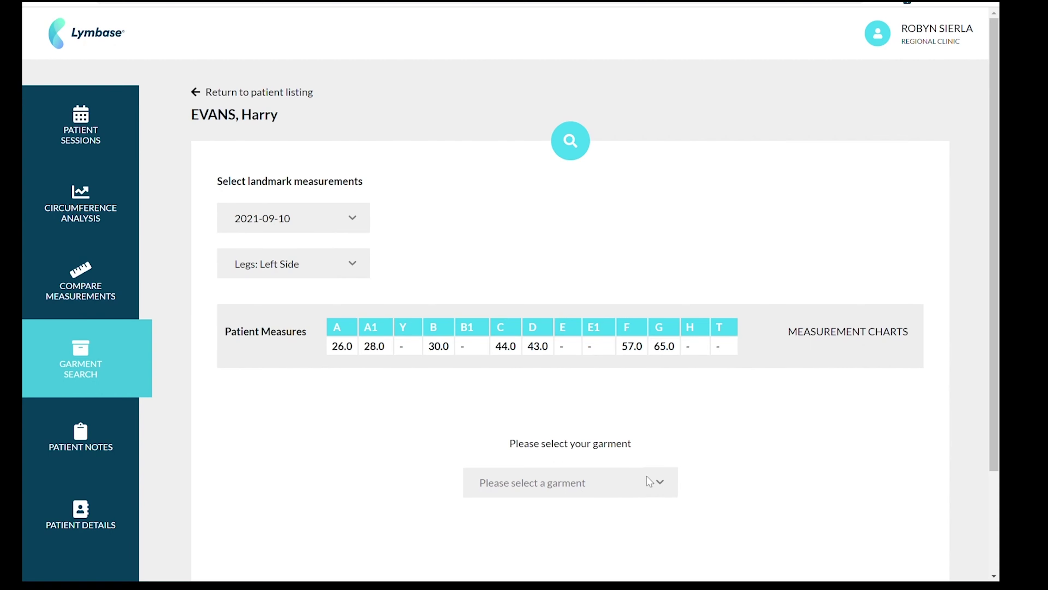
pyautogui.click(661, 481)
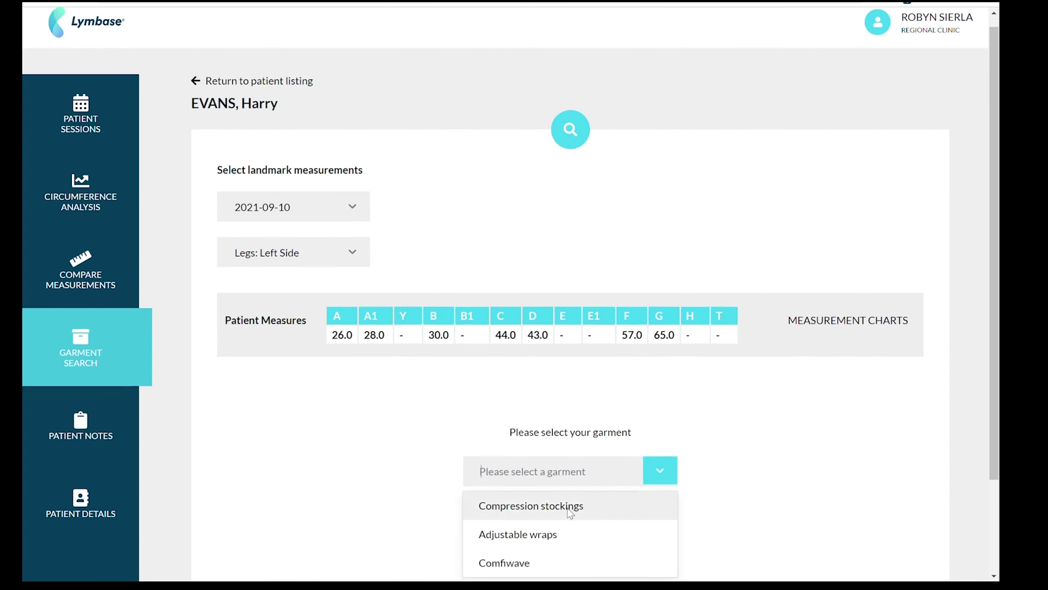
pyautogui.click(569, 511)
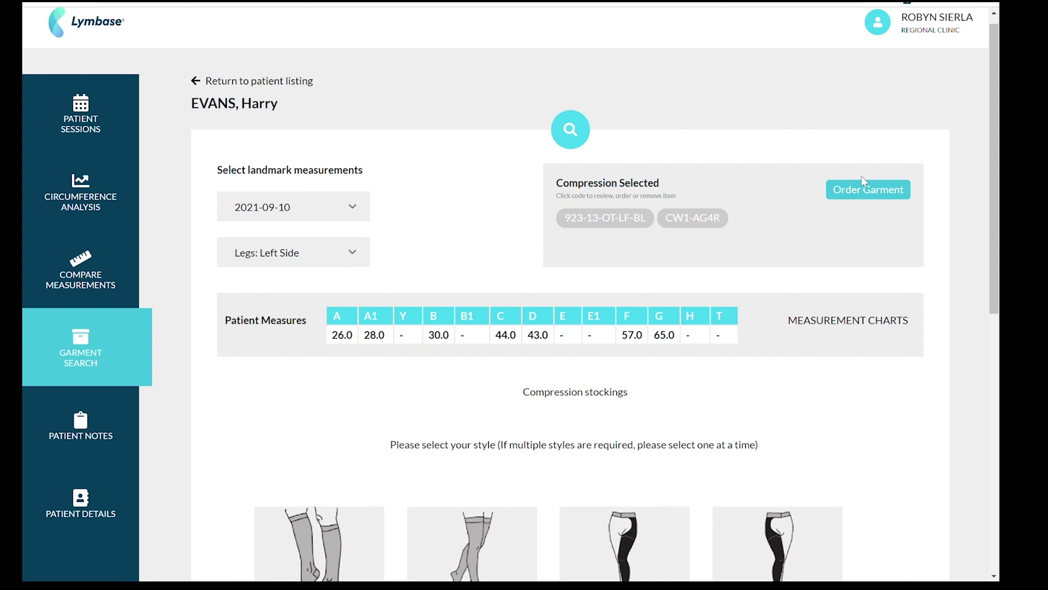
pyautogui.click(867, 191)
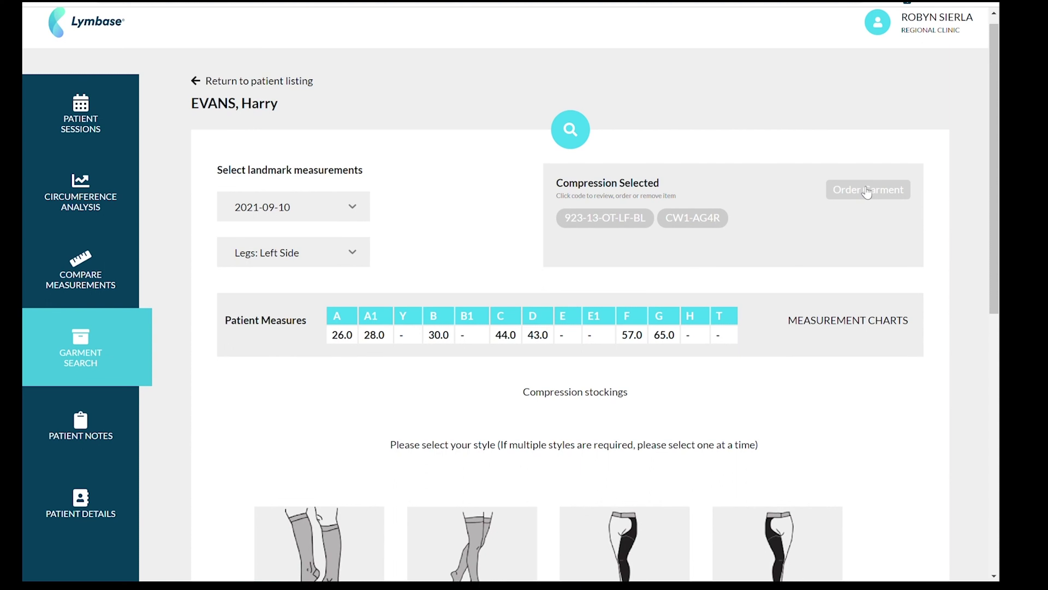
pyautogui.click(897, 192)
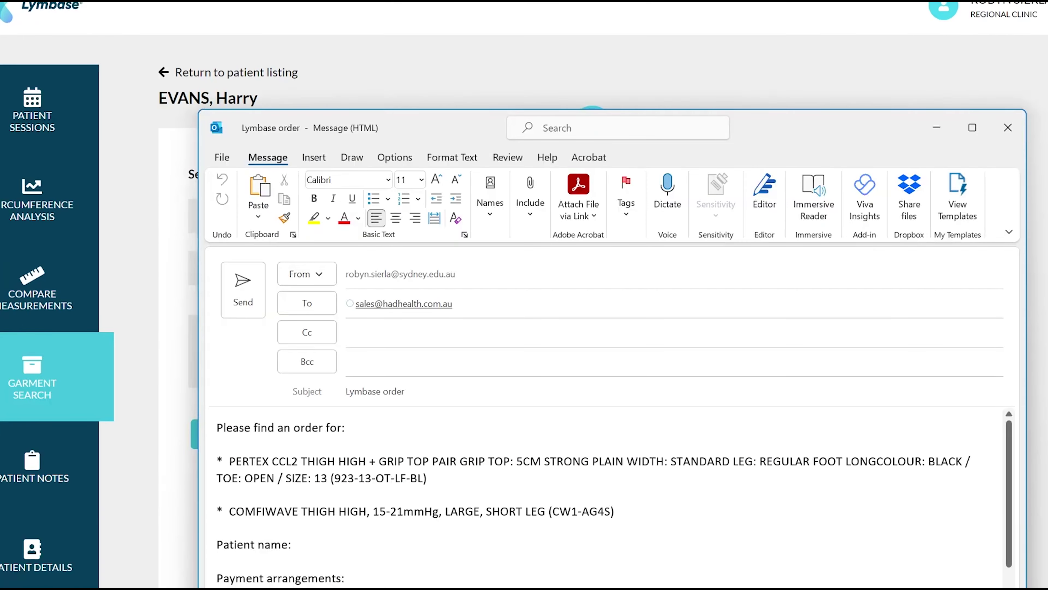